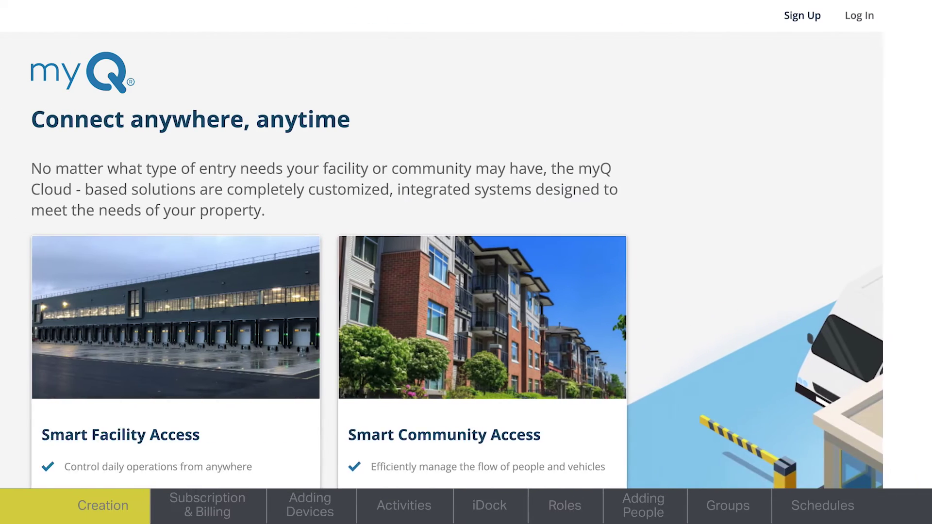
Log in with the saved email and password to reach the Acme Warehousing Dock Positions dashboard
click(851, 20)
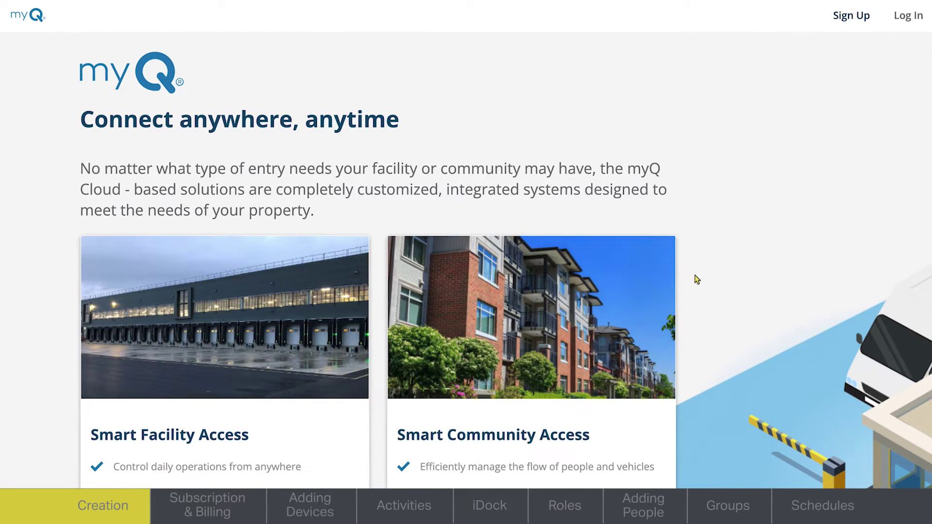
click(908, 19)
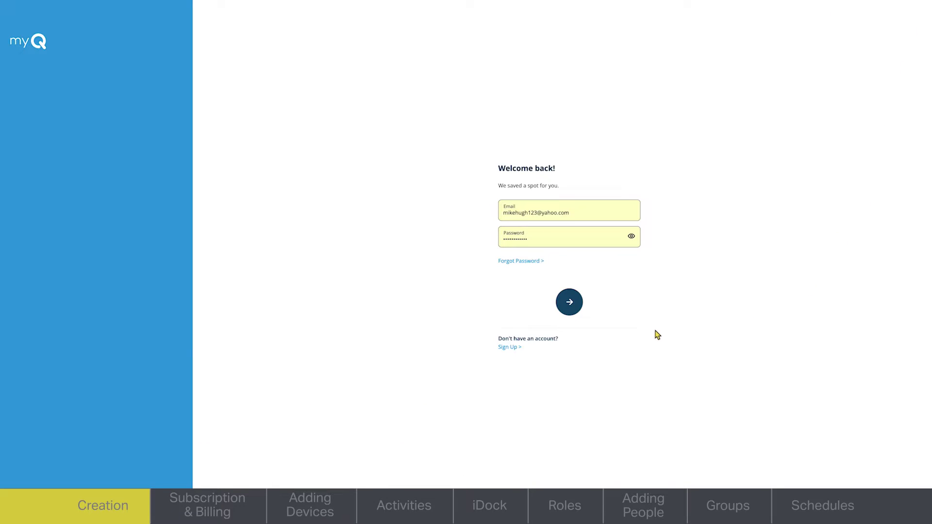
click(578, 303)
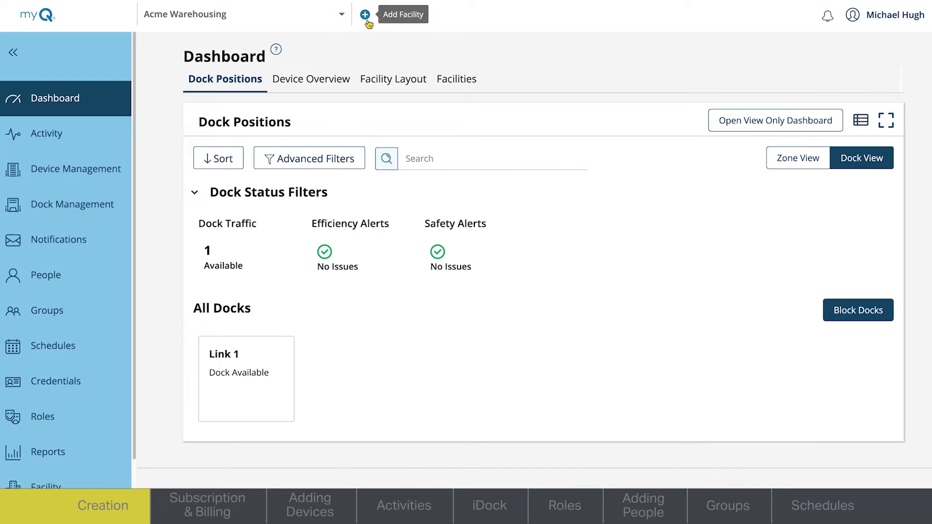
Add a new Commercial Facility or Warehouse property named 'Acme Warehousing'
click(365, 14)
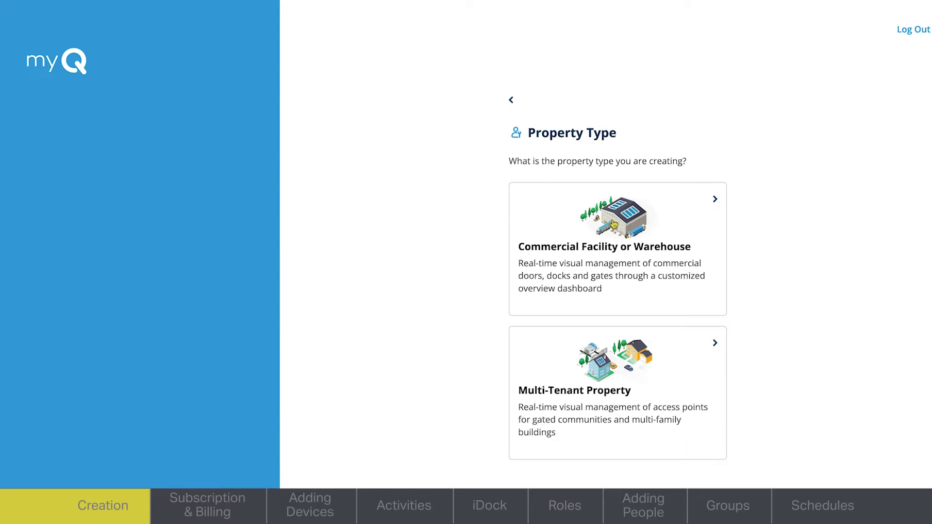
click(619, 243)
click(609, 289)
text(Acme W)
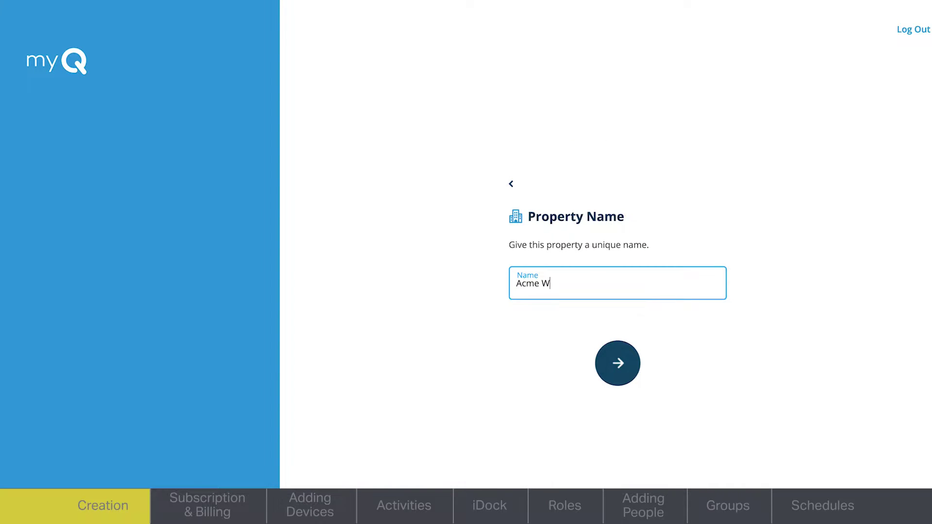
text(arehousing)
click(625, 374)
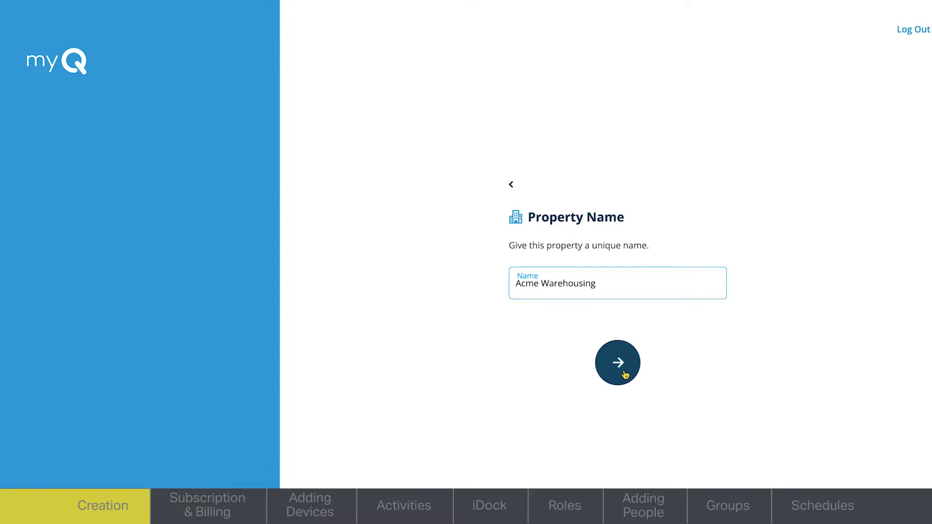
Enter the street address, Central Time zone and manager's phone number, then create the facility
click(608, 166)
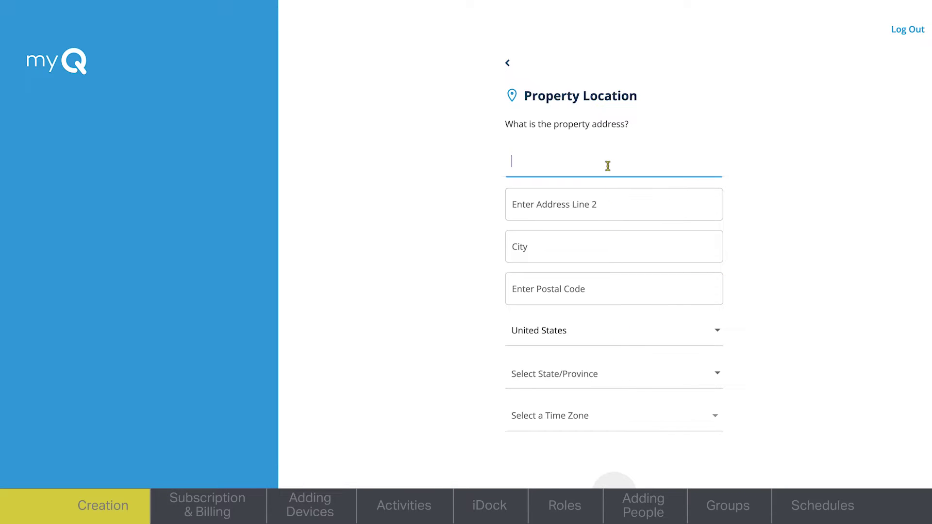
text(12)
text(3 Community Way)
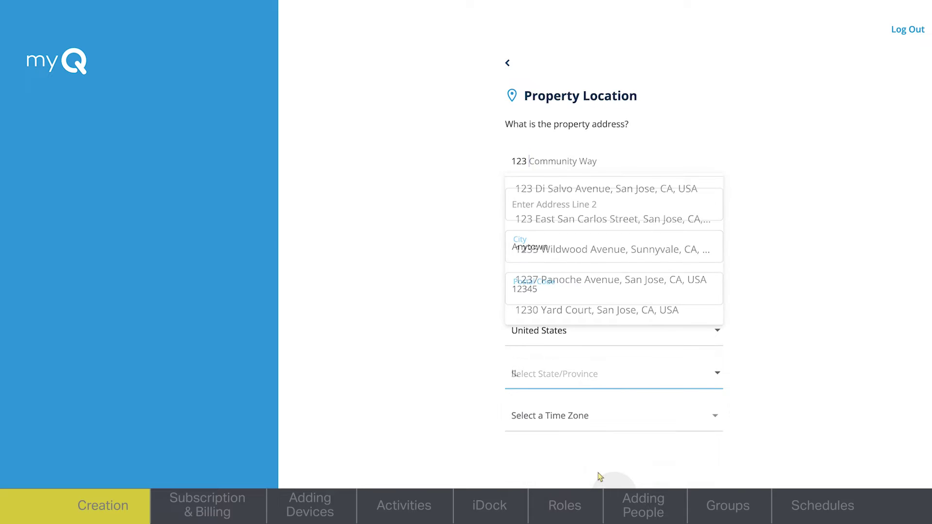
click(603, 416)
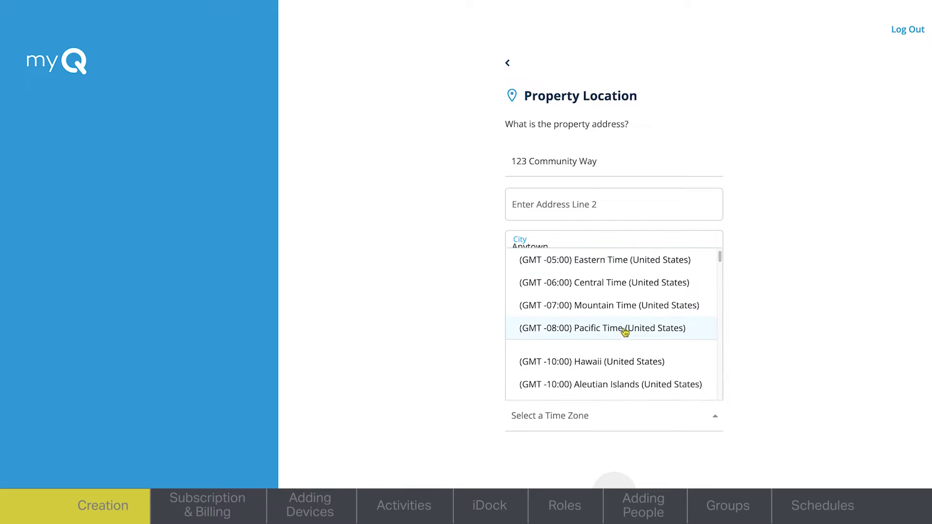
click(621, 286)
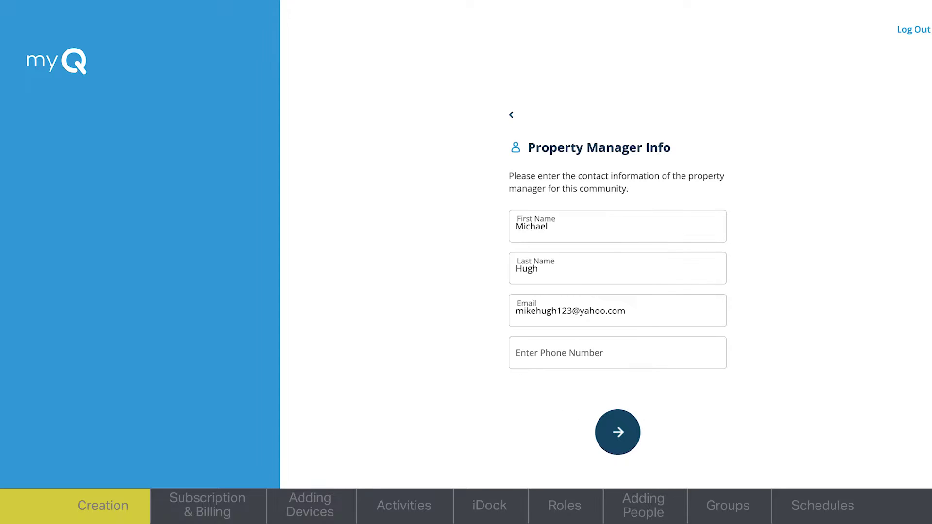
click(676, 354)
text(5)
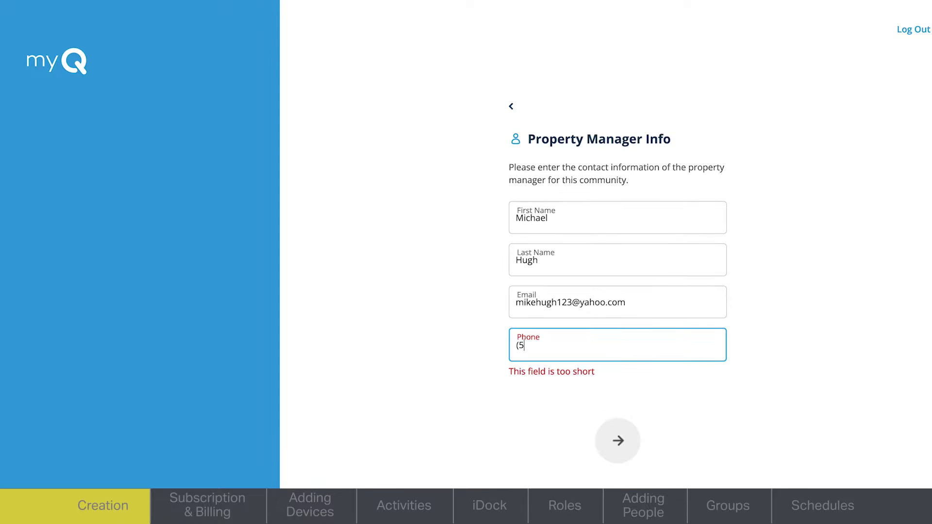
text(55) 123-4567)
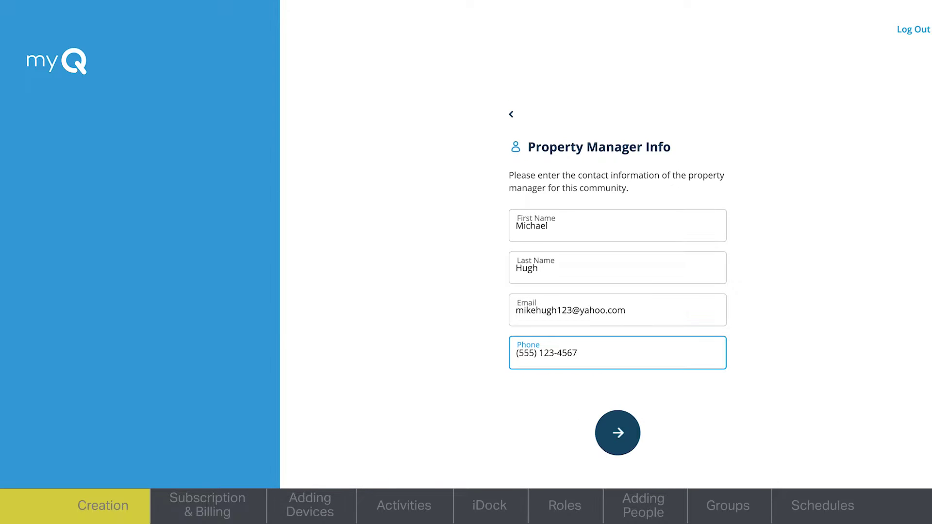
click(622, 448)
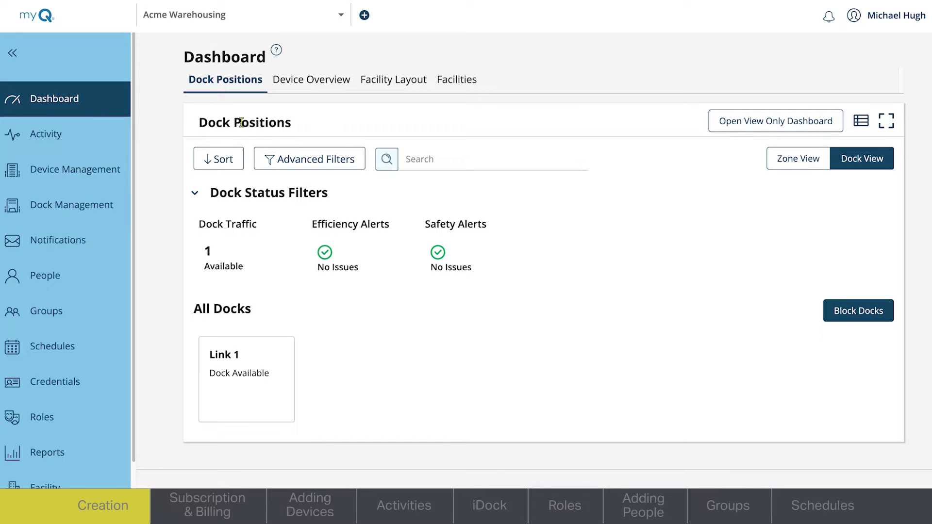
Browse the Device Overview, Facility Layout and Facilities tabs, then go back to Dock Positions
click(329, 87)
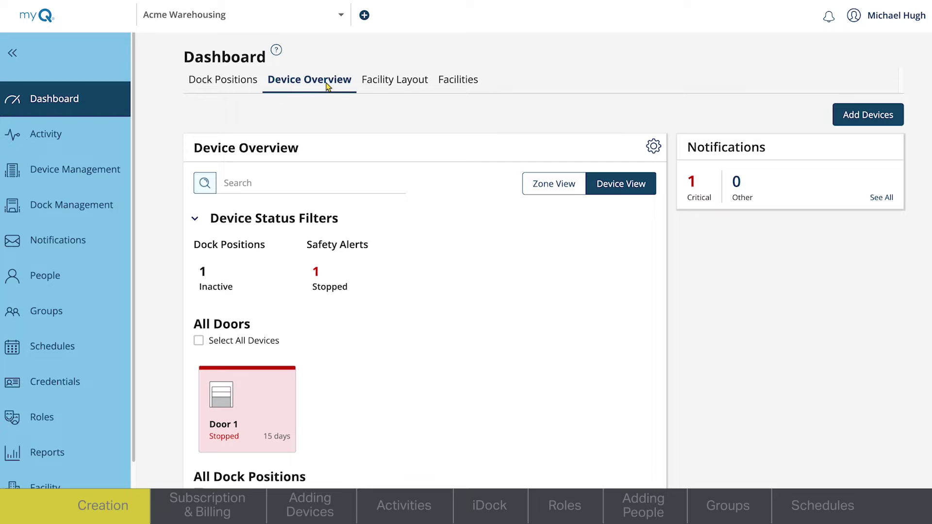
click(406, 91)
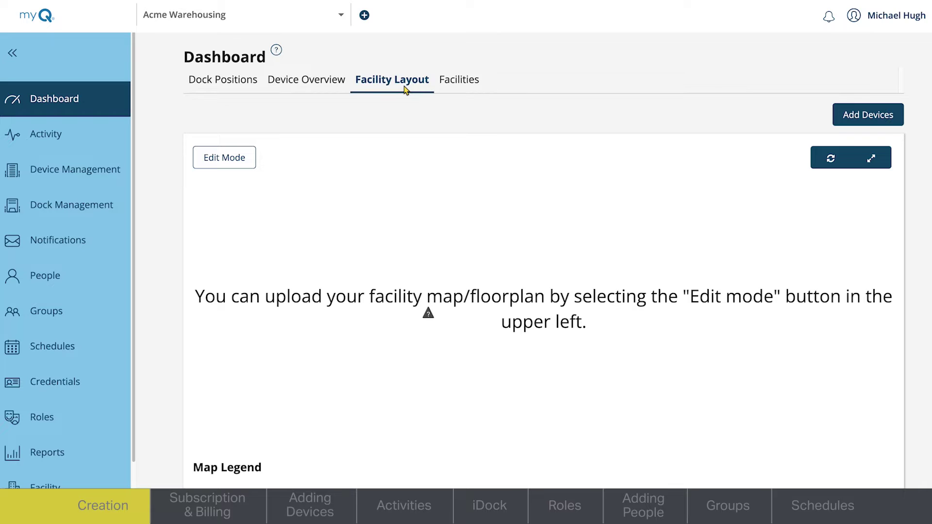
click(469, 87)
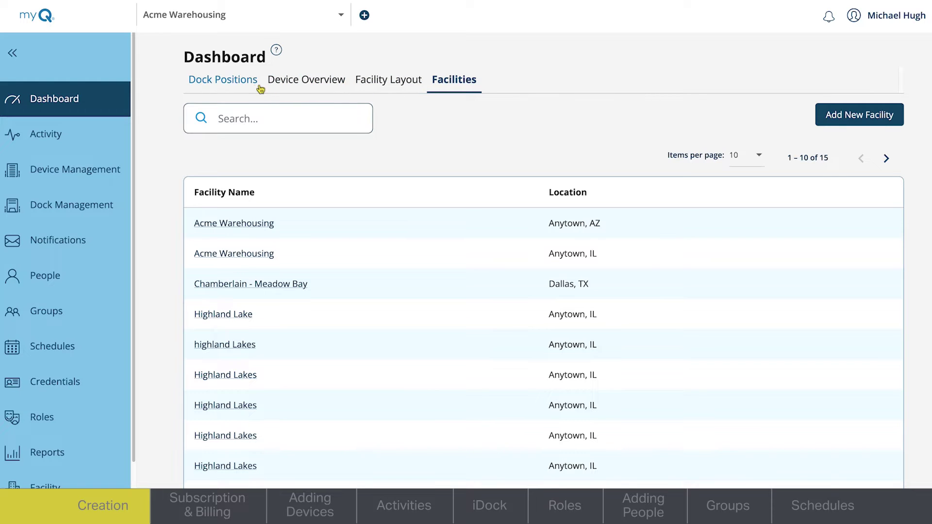
click(232, 77)
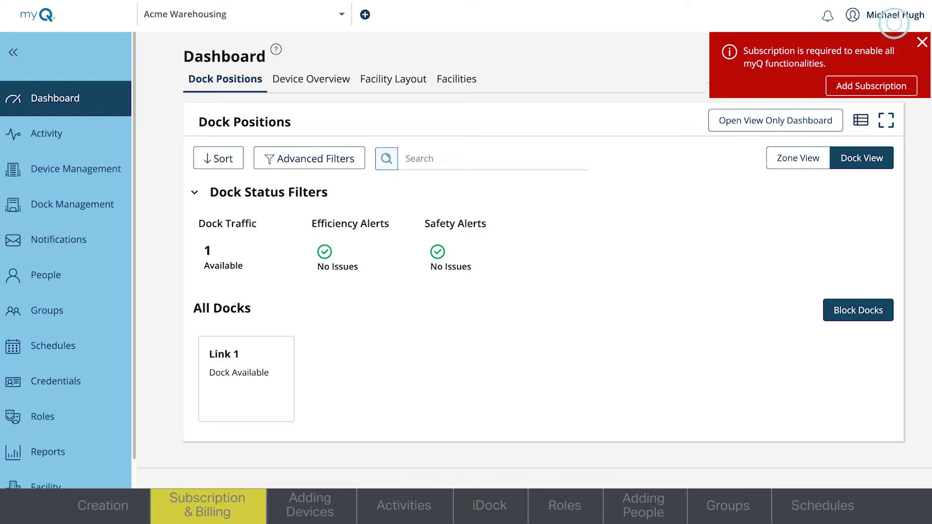
From Billing's Get Started, select one Commercial Door Operator and go to billing for the Door Operators plan
click(901, 19)
click(892, 112)
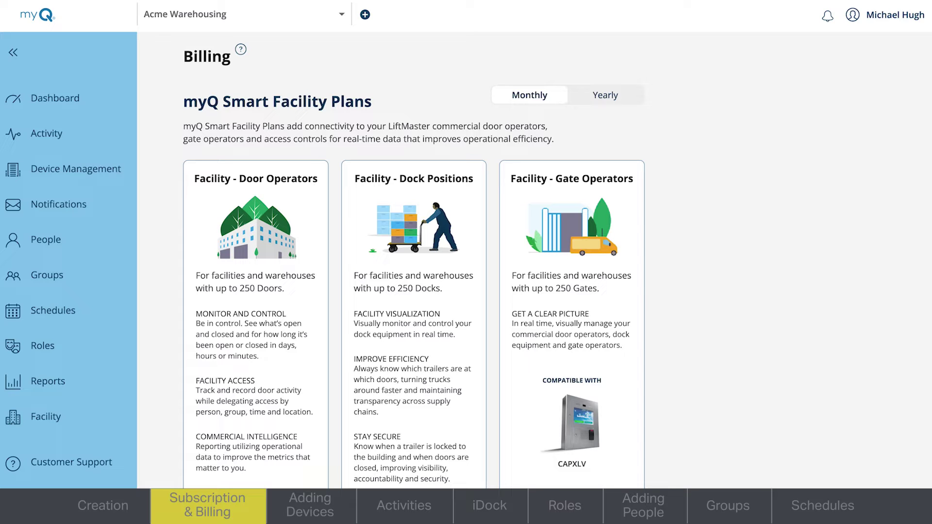
scroll(414, 259, down, 2)
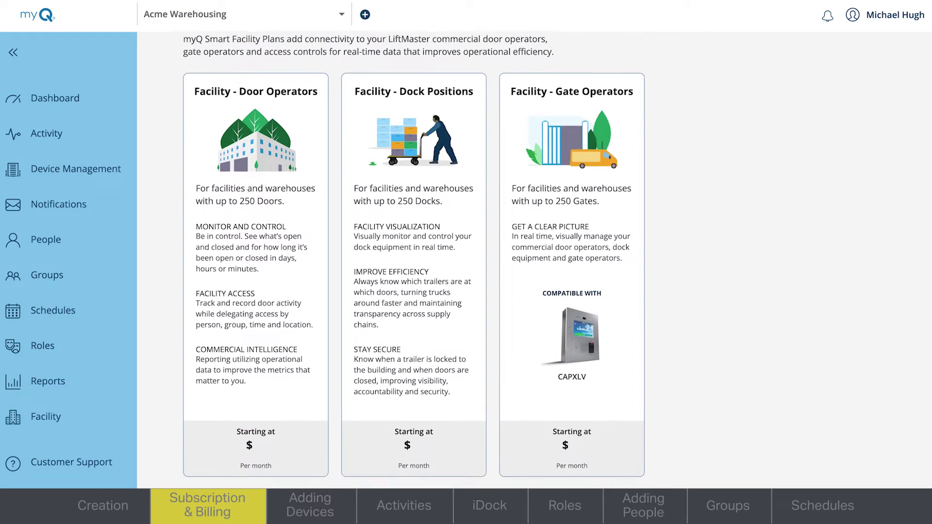
scroll(414, 260, down, 4)
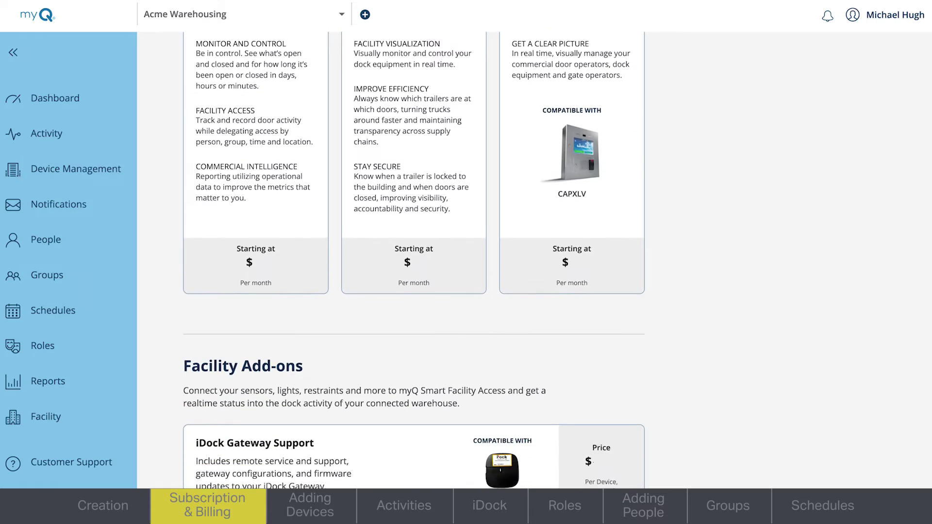
scroll(413, 259, down, 4)
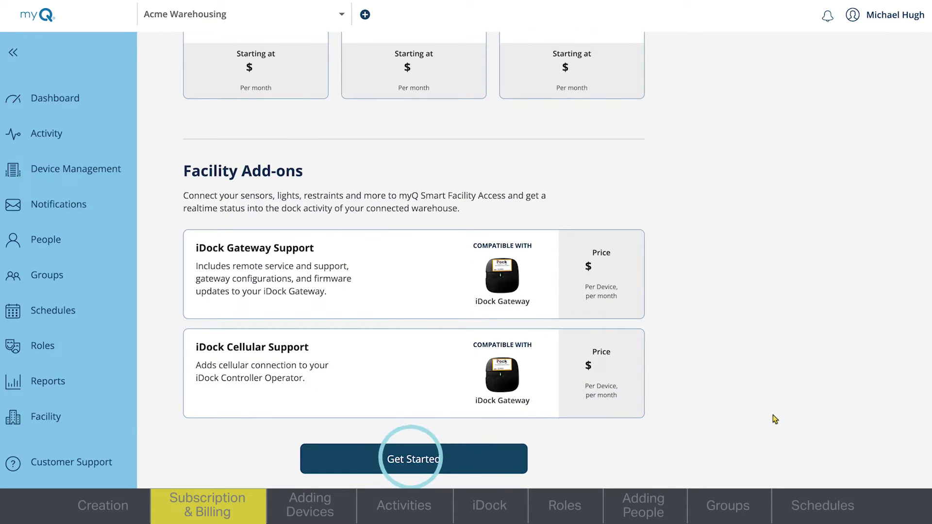
click(403, 459)
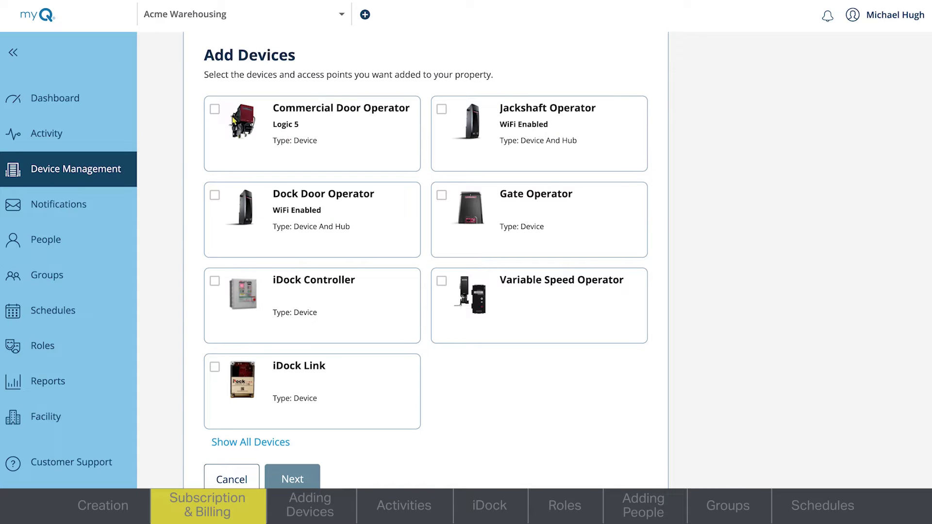
click(215, 108)
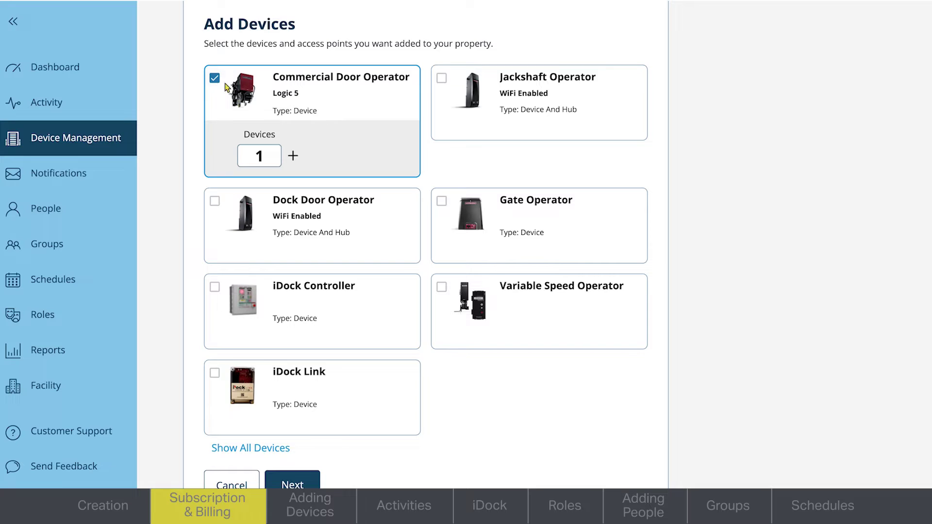
click(306, 482)
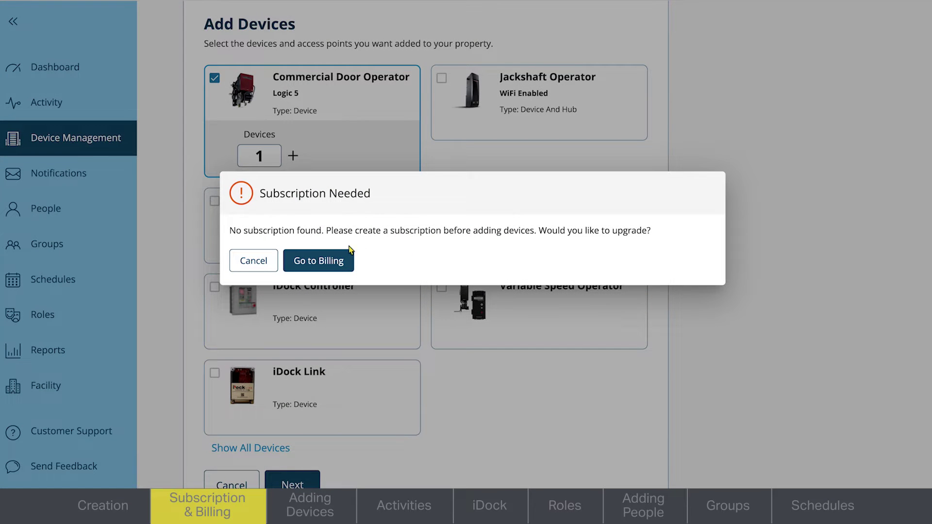
click(338, 261)
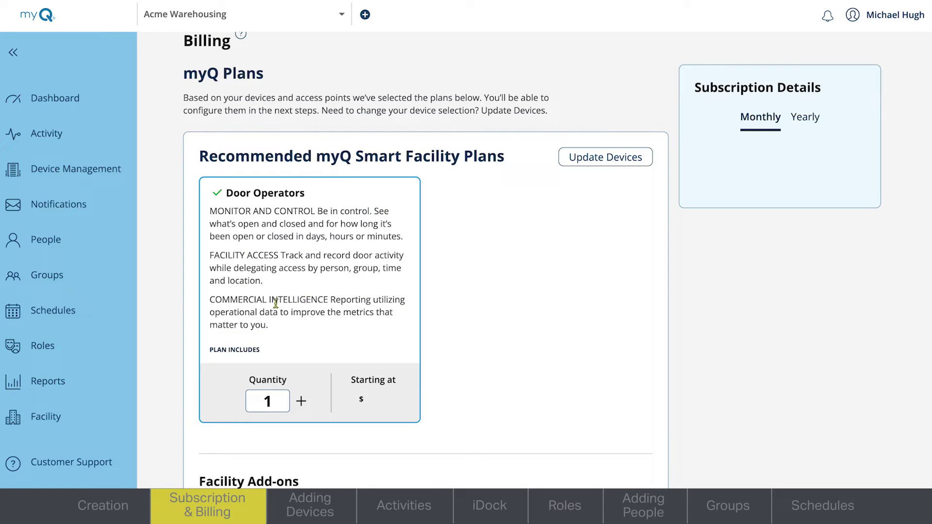
Check out the plan with Credit Card as the payment method
scroll(426, 260, down, 3)
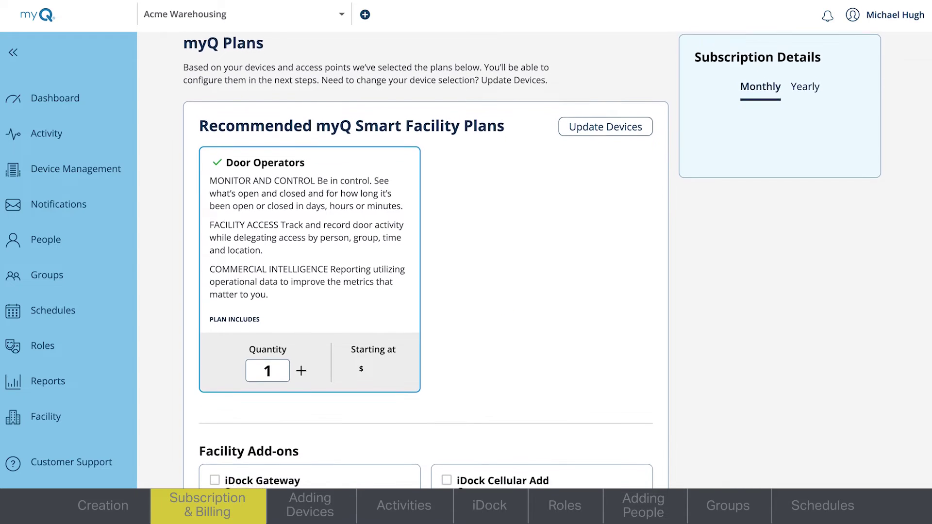
scroll(425, 259, down, 2)
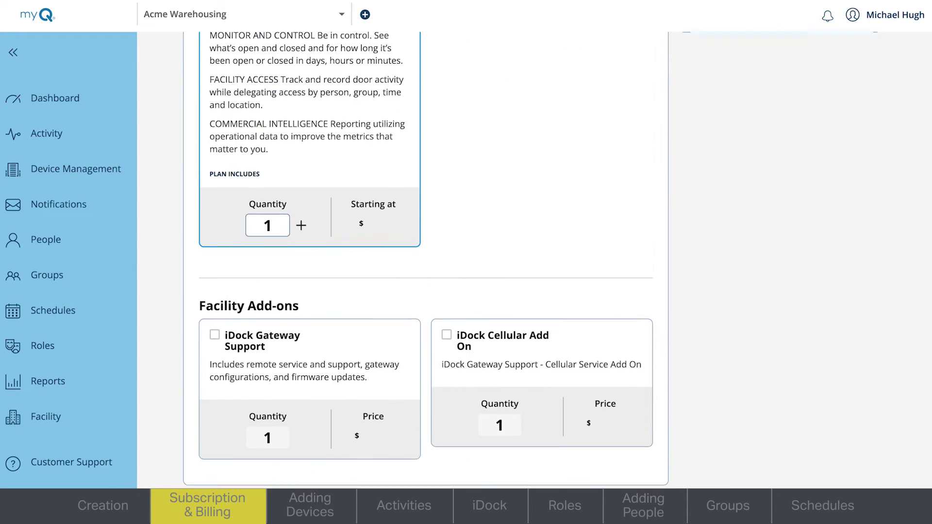
click(257, 467)
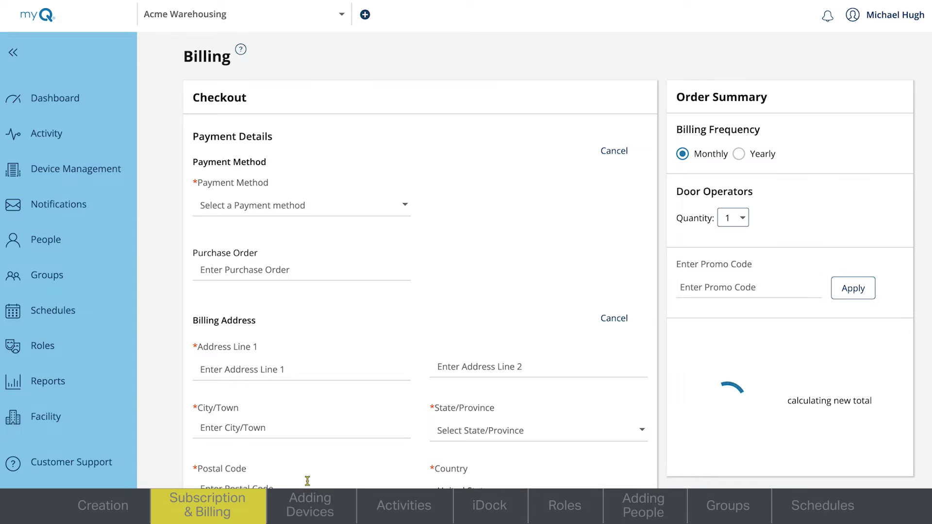
click(403, 207)
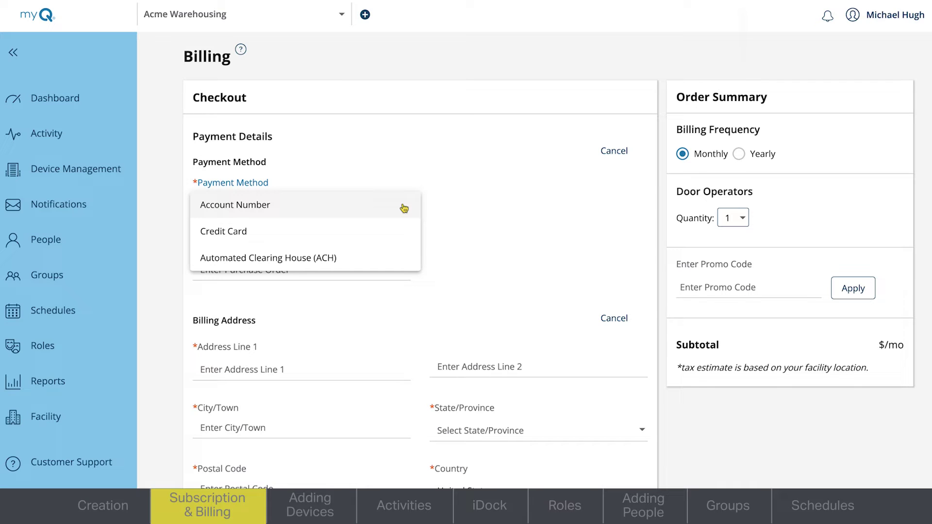
click(351, 241)
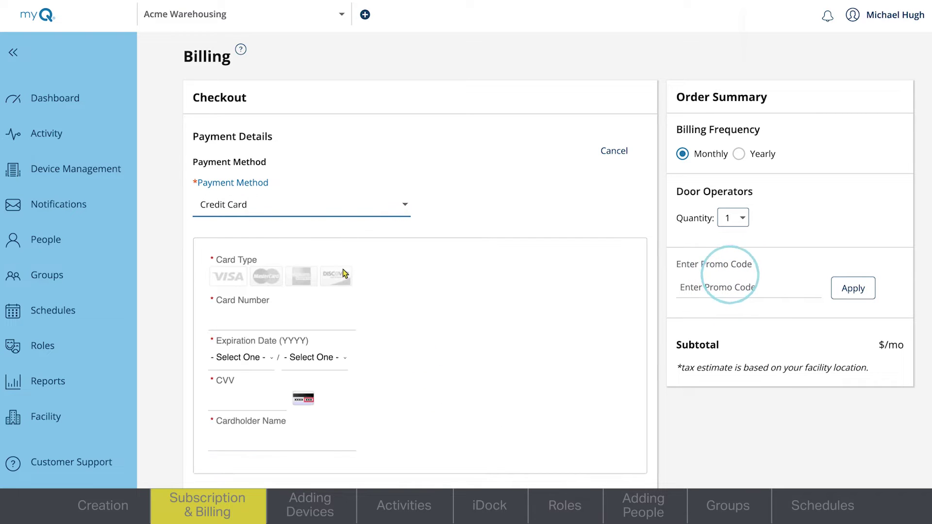
Fill in the card details and billing address, then activate the subscription
click(234, 327)
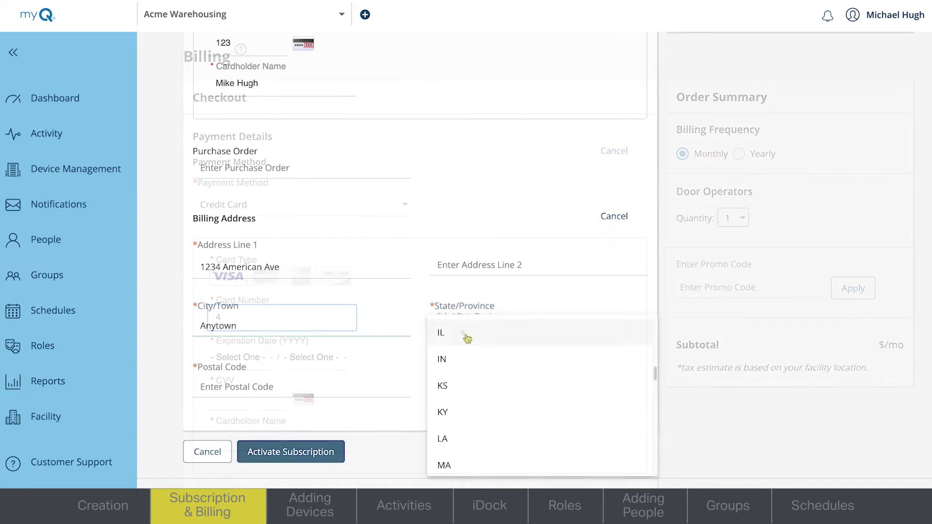
click(467, 338)
click(375, 393)
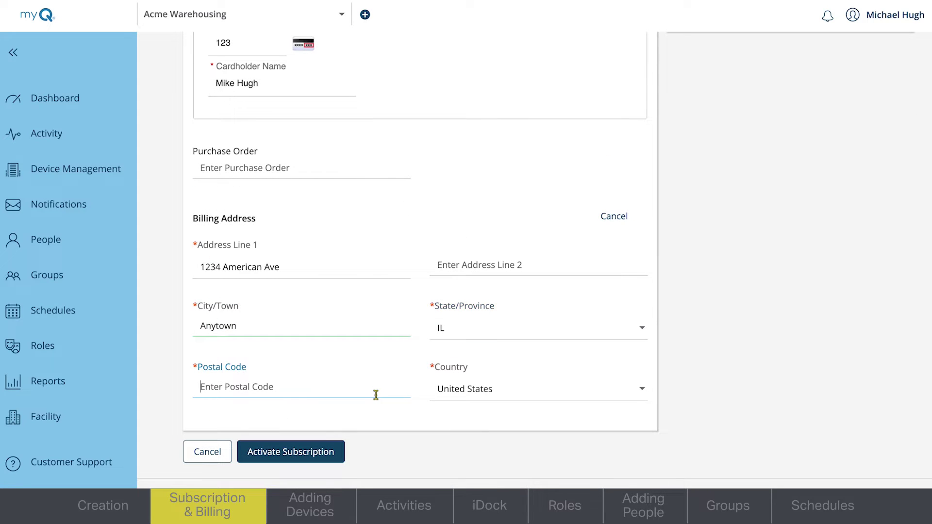
text(12345)
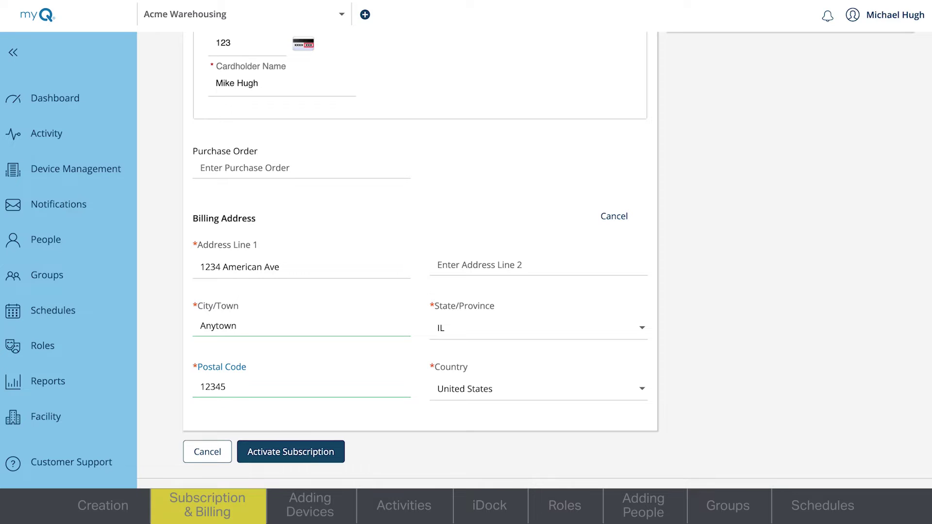
click(332, 459)
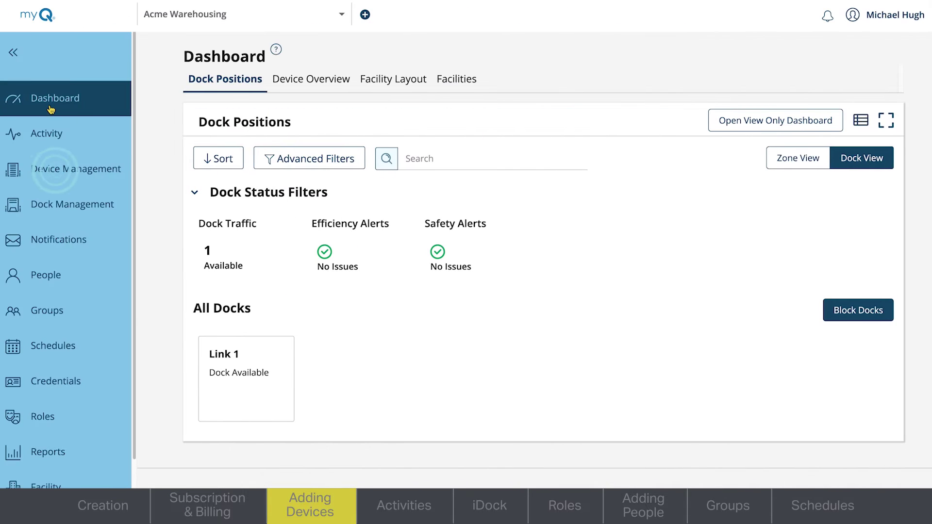
Start the Commercial Door Operator setup from Device Management
click(51, 153)
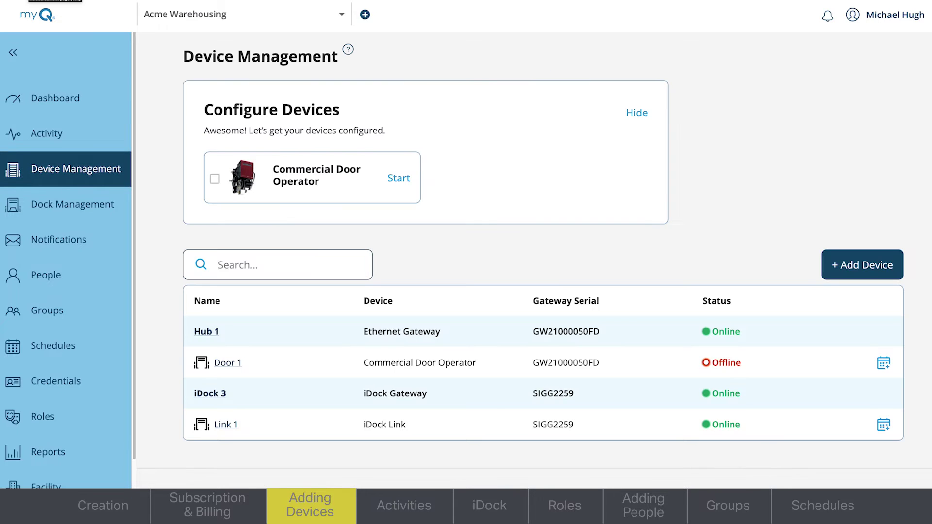
click(398, 178)
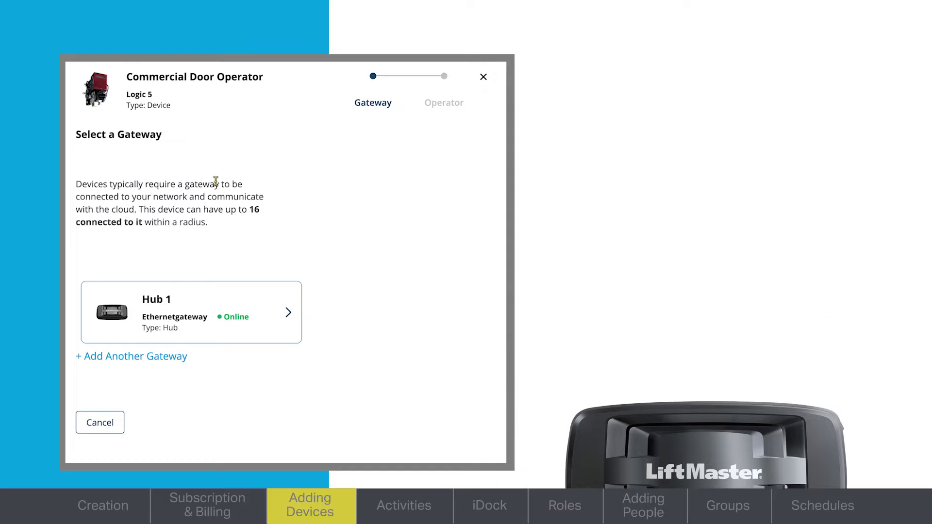
Add an Internet Gateway and confirm its light is solid green
click(167, 359)
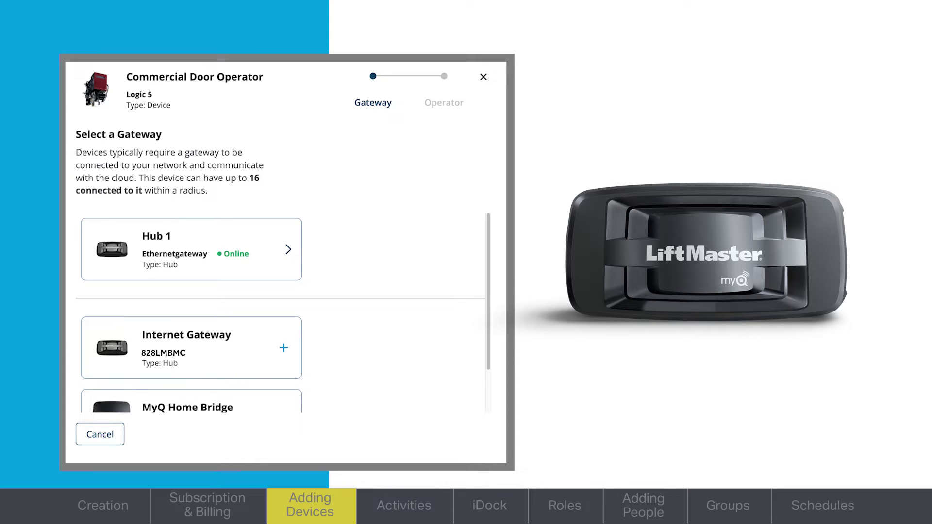
mouse_move(491, 306)
mouse_down()
mouse_move(494, 354)
mouse_move(482, 306)
mouse_up()
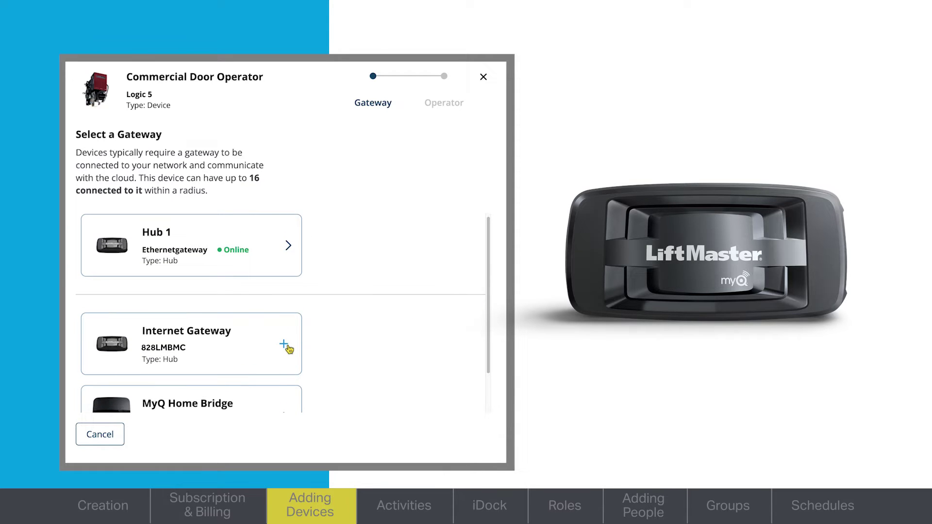
click(286, 346)
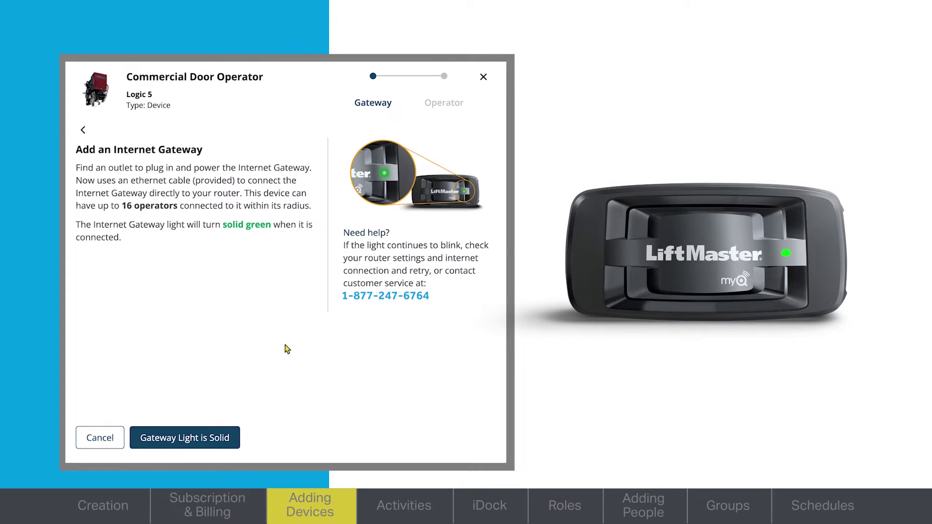
click(402, 441)
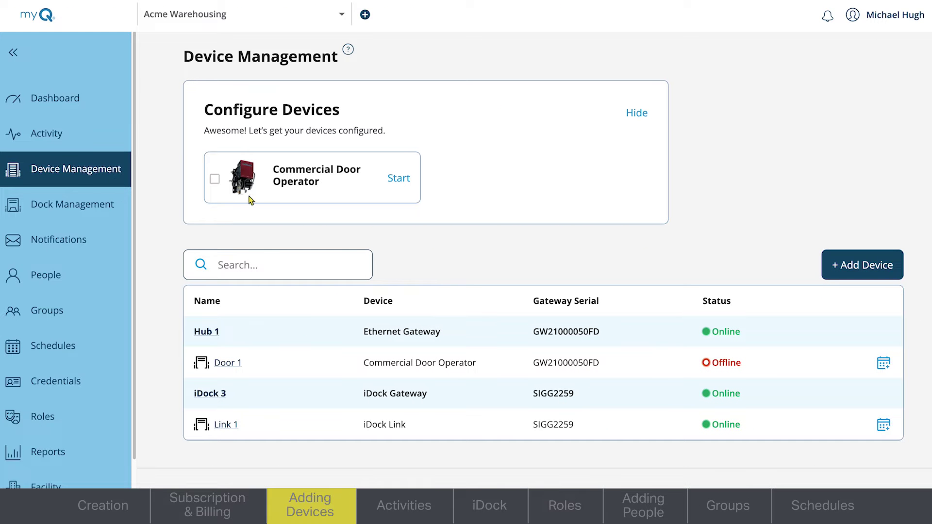
Restart the Commercial Door Operator setup and connect it through Hub 1
click(406, 182)
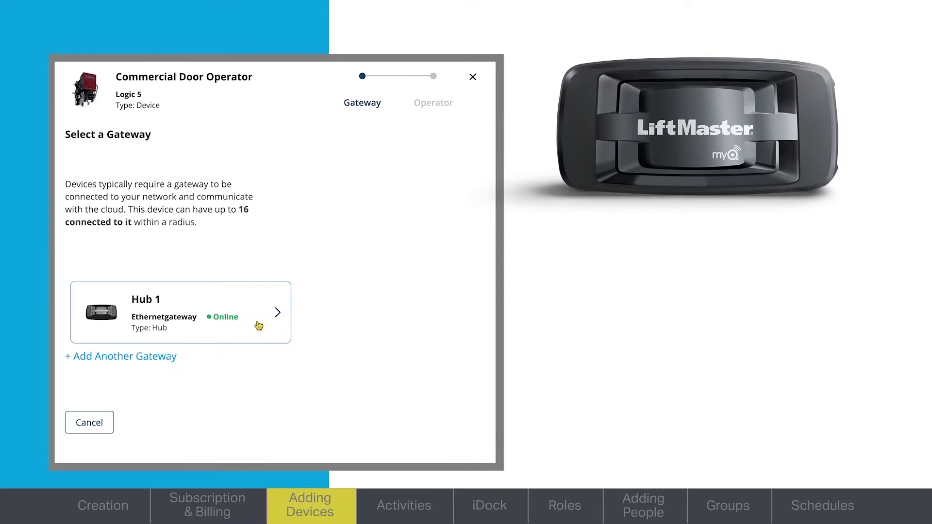
click(259, 325)
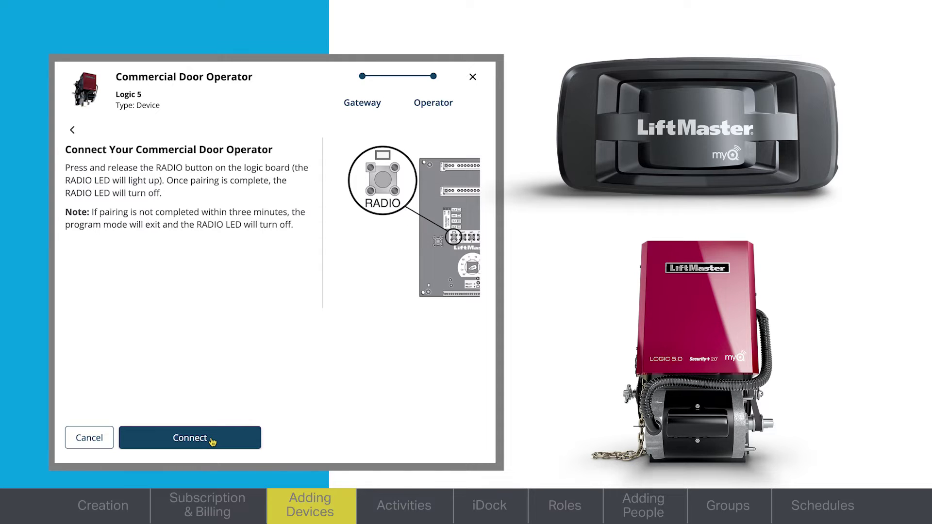
click(212, 441)
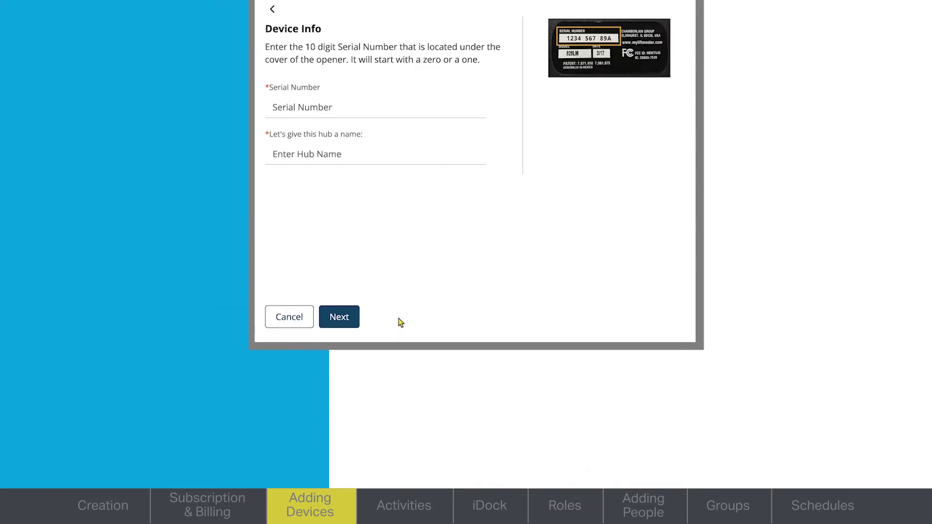
Register the operator with serial number 123456789A and name 'Dock 2'
click(319, 233)
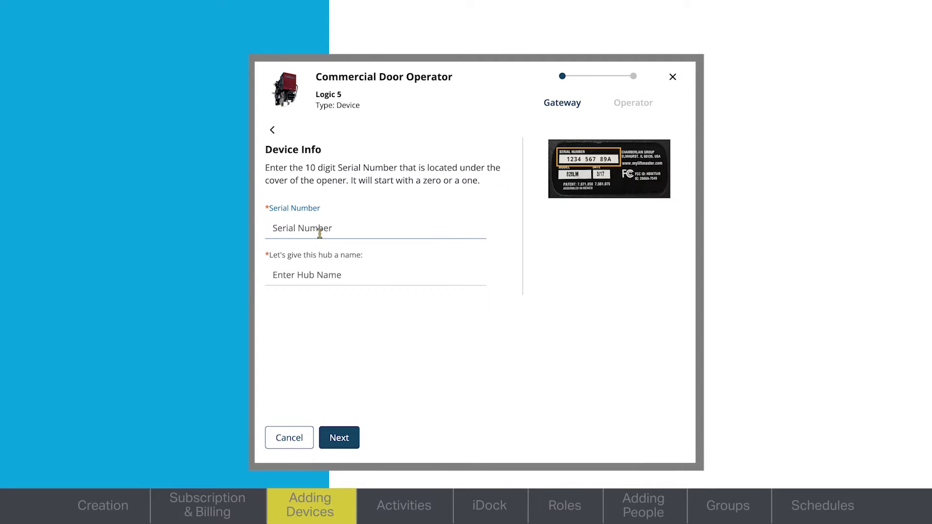
text(123456789A)
key(Tab)
text(Dock)
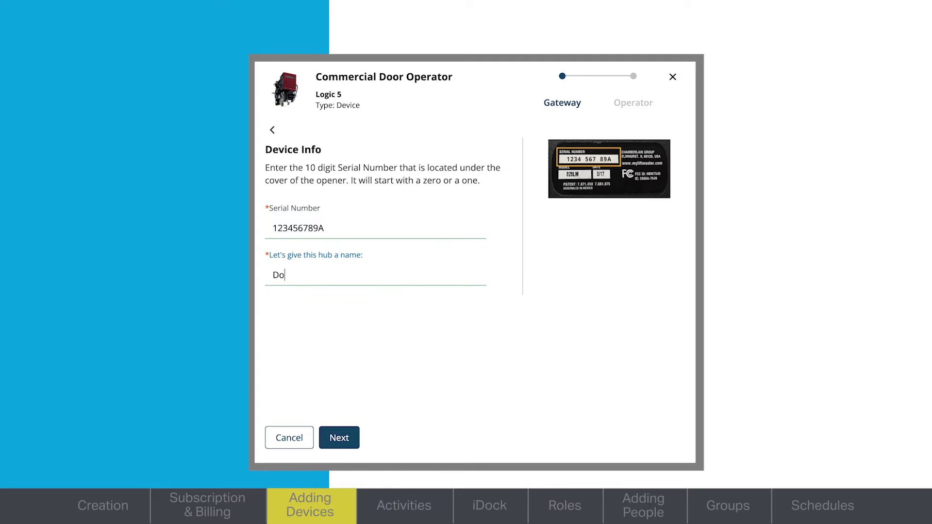
text( 2)
click(348, 432)
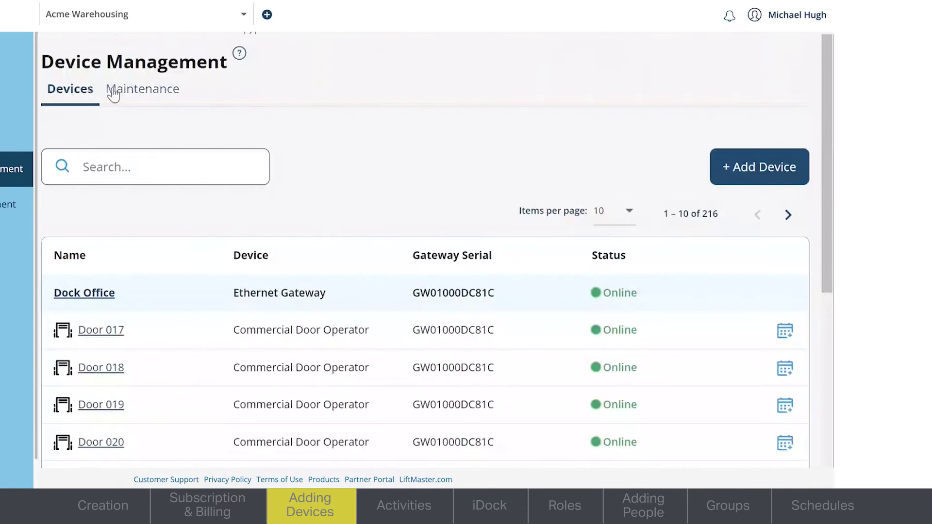
Review the cycle counts and recent error codes in the Maintenance tab's table
click(115, 92)
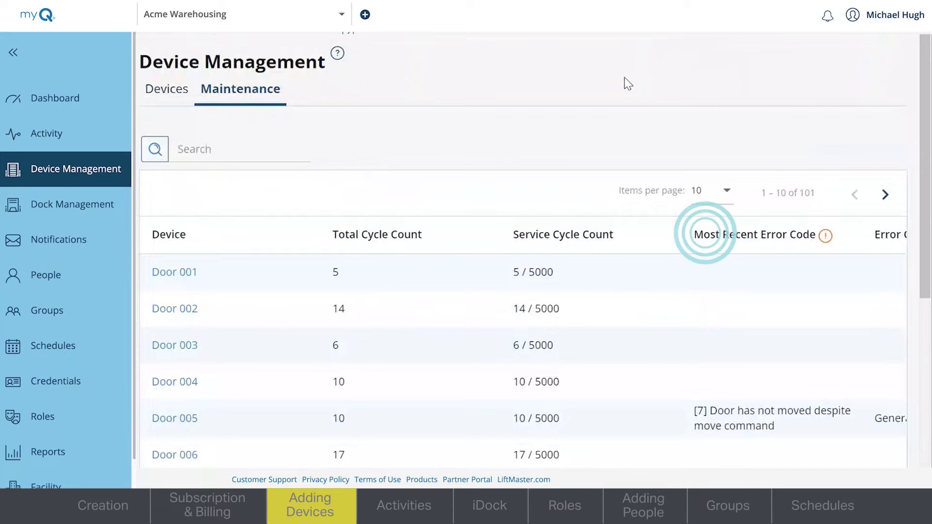
scroll(631, 91, down, 1)
scroll(633, 95, down, 2)
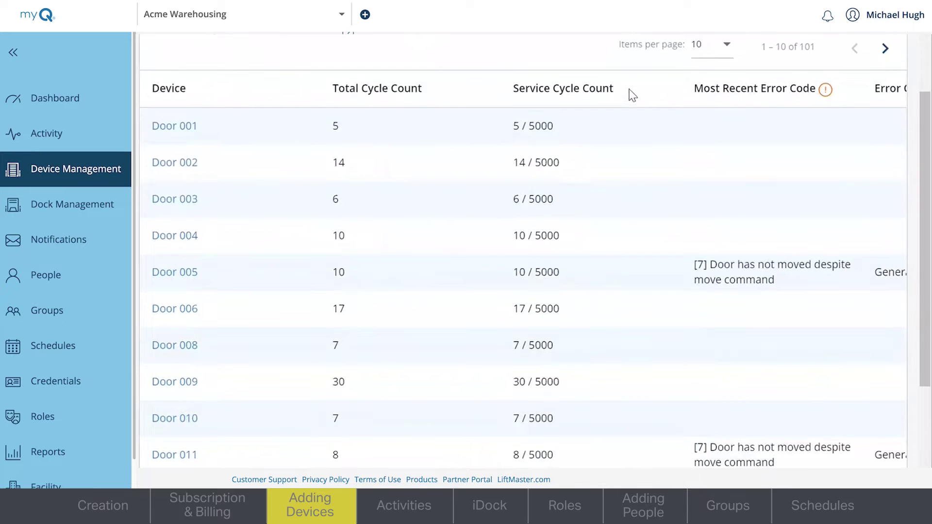
scroll(624, 187, down, 2)
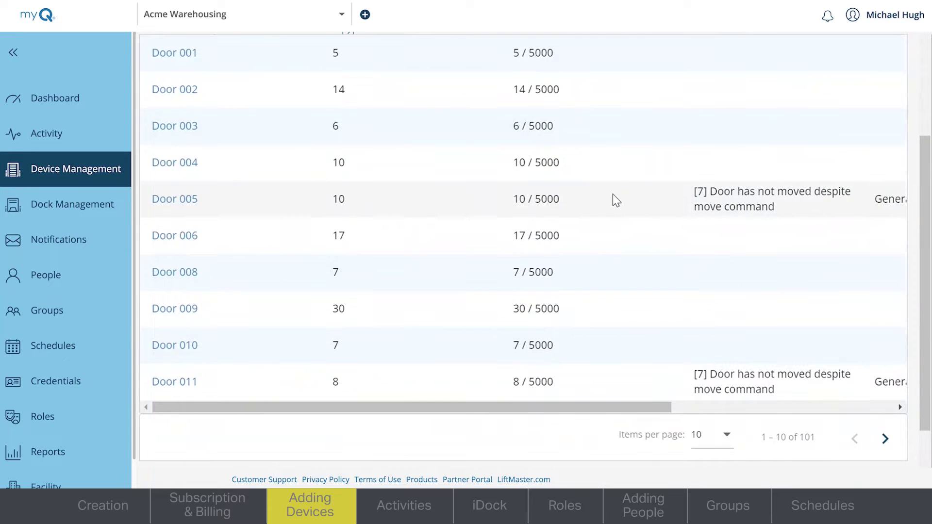
scroll(615, 200, right, 5)
scroll(613, 196, right, 2)
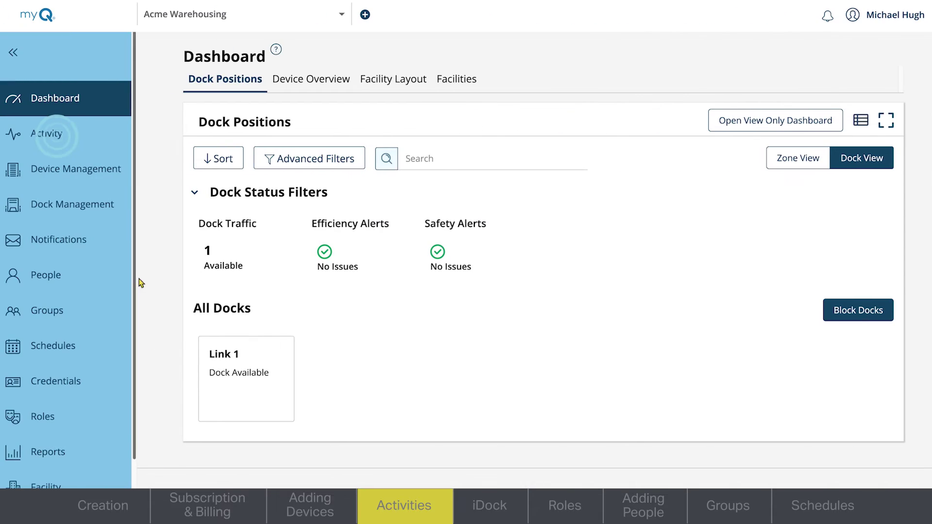
click(55, 144)
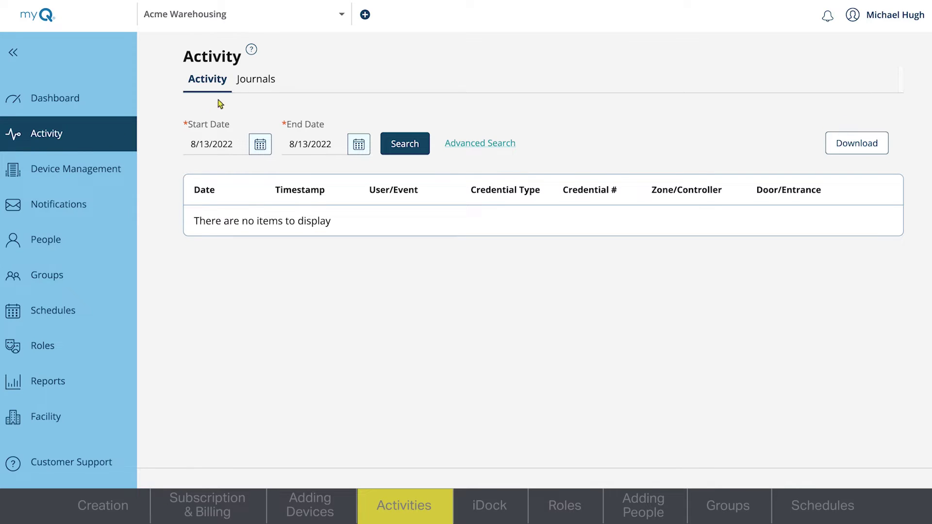
click(250, 84)
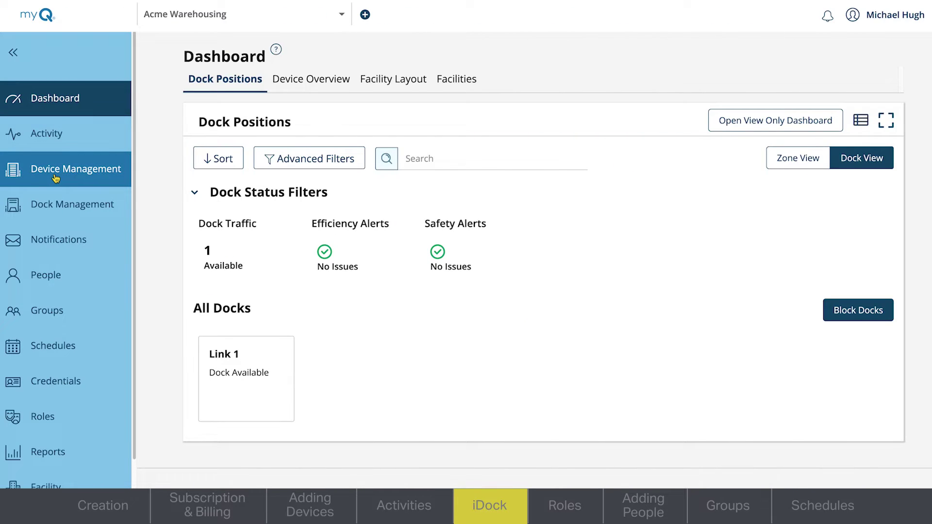
Start the iDock Link setup in Device Management and choose to add an iDock Gateway
click(56, 177)
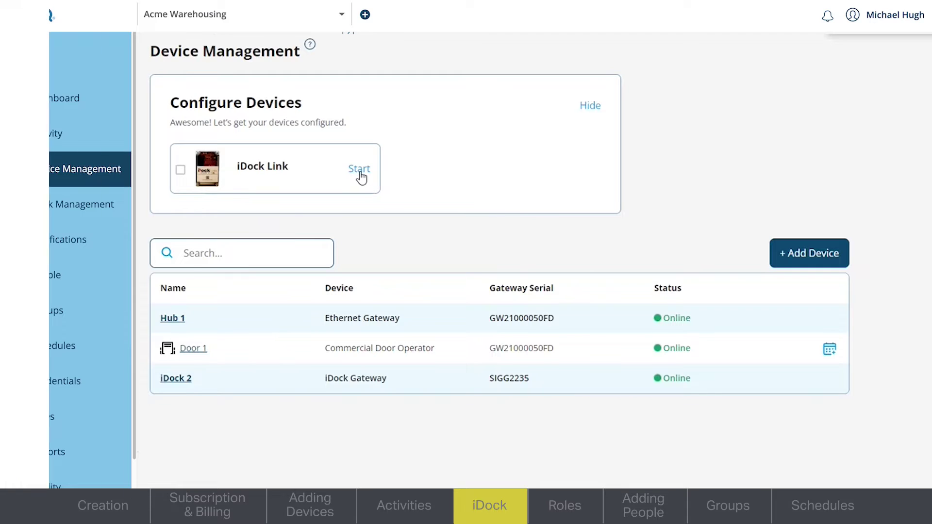
click(360, 168)
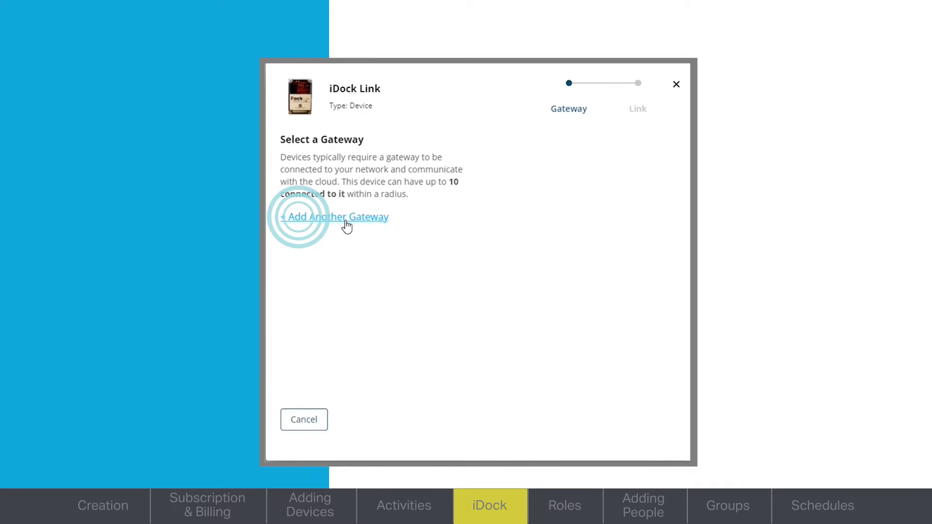
click(346, 222)
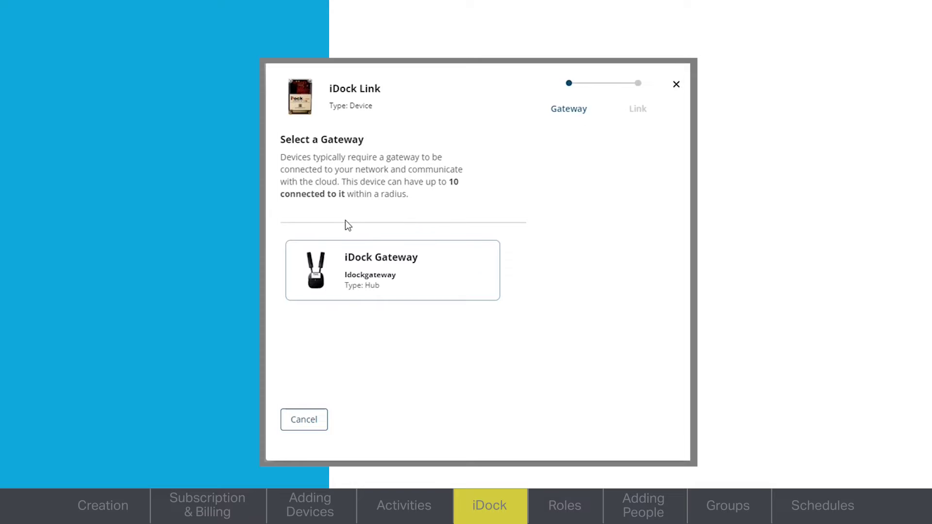
click(220, 268)
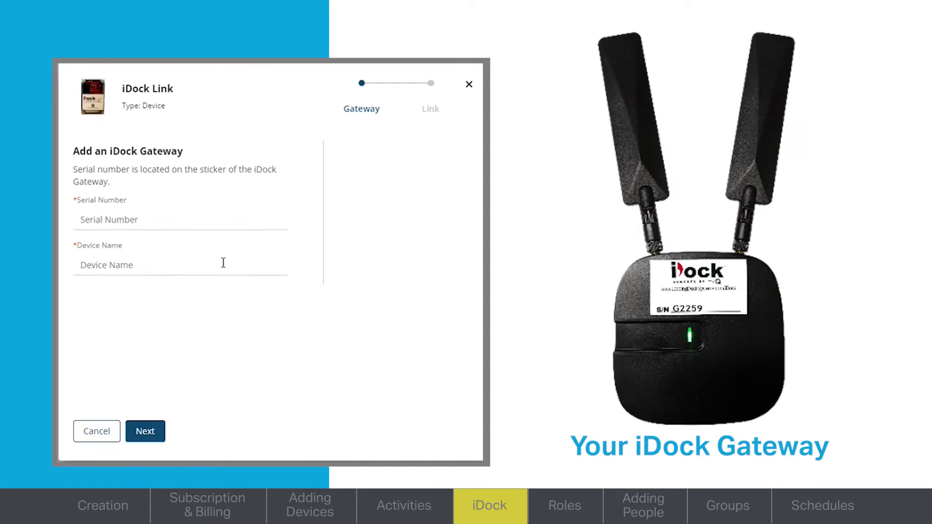
Enter gateway serial G2259 and name 'iDock 3', then continue
click(119, 219)
text(G2259)
click(124, 264)
text(iDock)
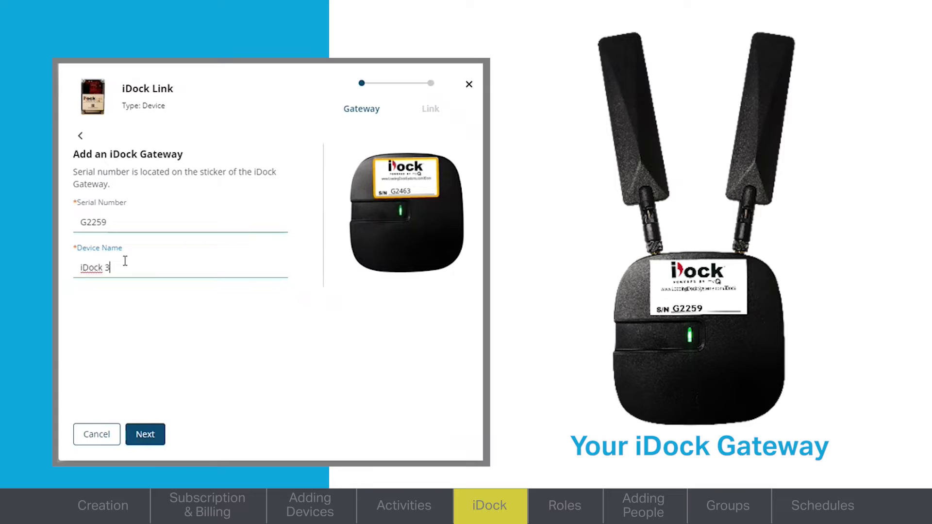
text( 3)
click(141, 434)
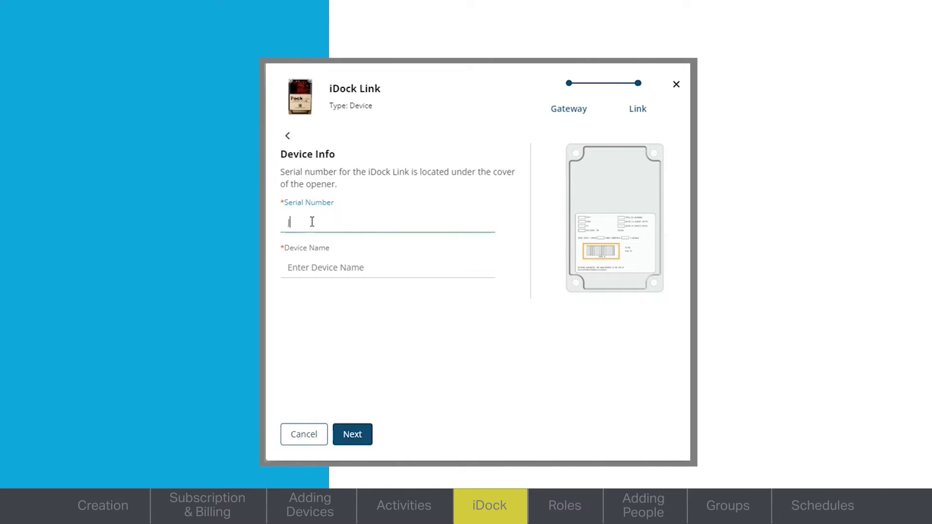
Enter the iDock Link's serial number and name the device Link 1
text(J1075)
click(318, 273)
text(Link 1)
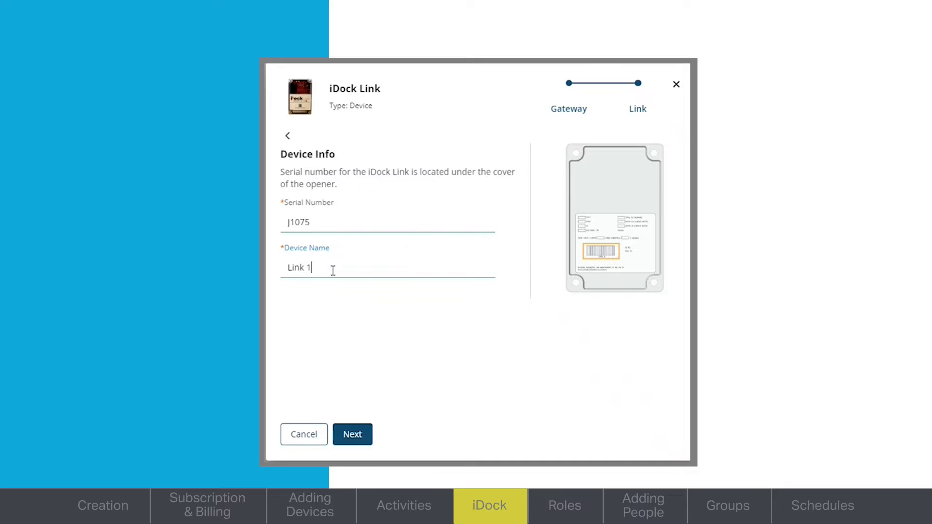
click(359, 442)
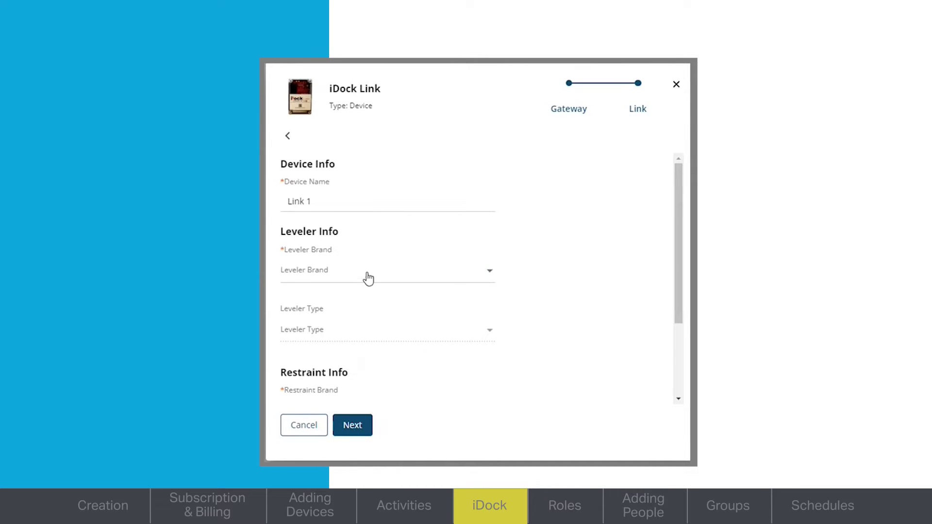
Choose a Poweramp/Vertical Storing leveler and Poweramp restraint, and make Duration Sensor 1 a Door sensor
scroll(368, 274, down, 3)
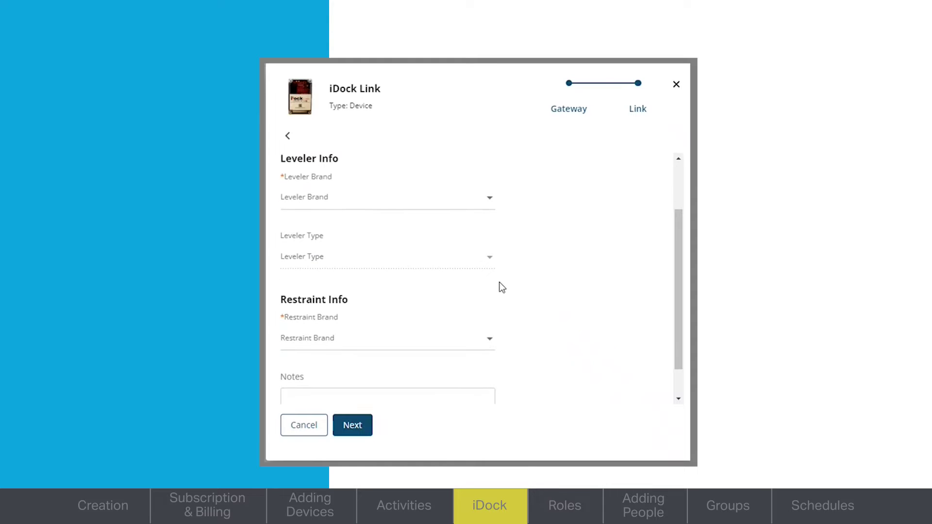
click(410, 196)
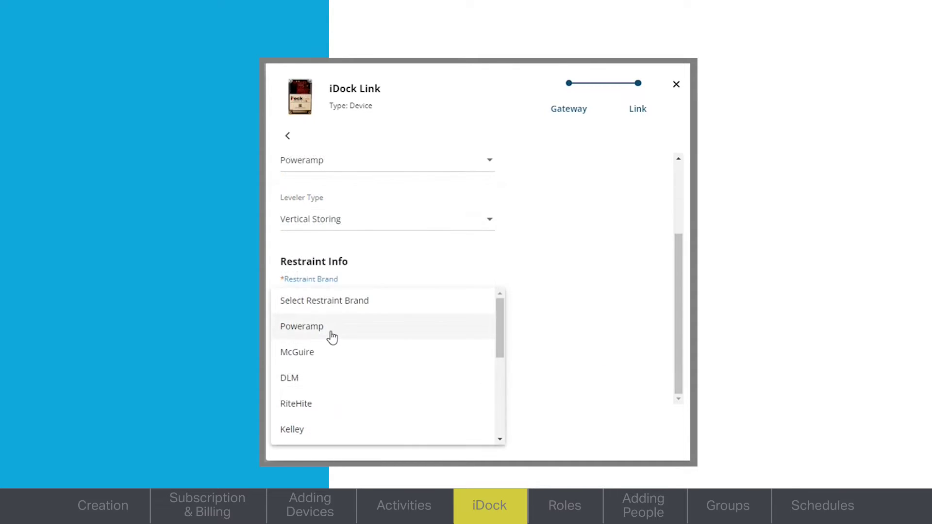
click(331, 327)
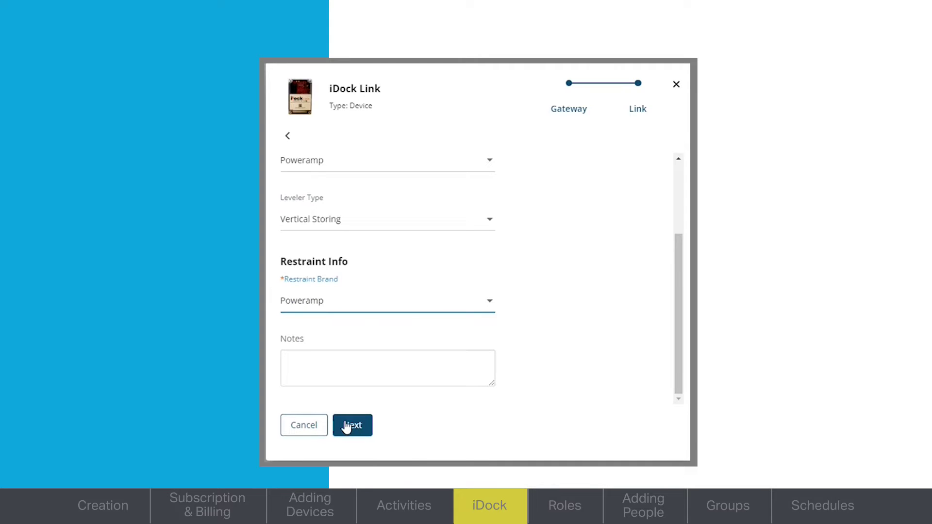
click(362, 433)
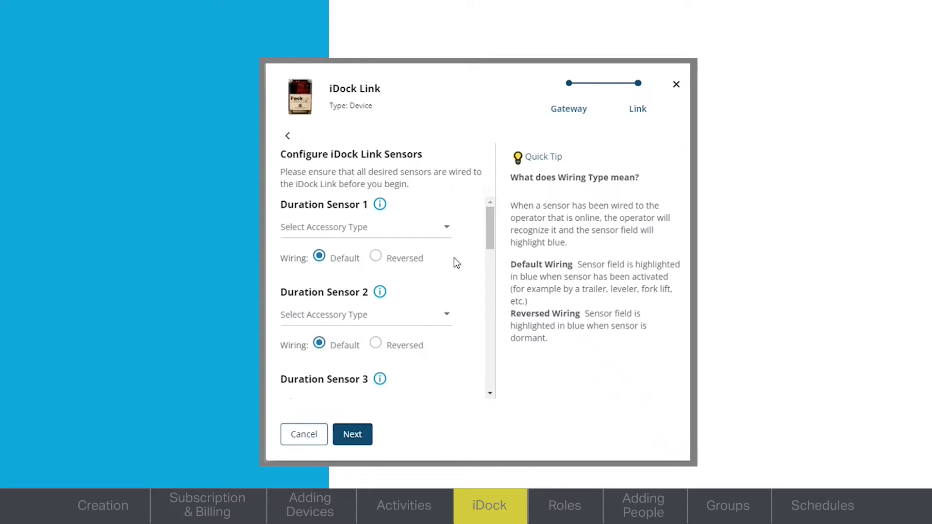
click(443, 229)
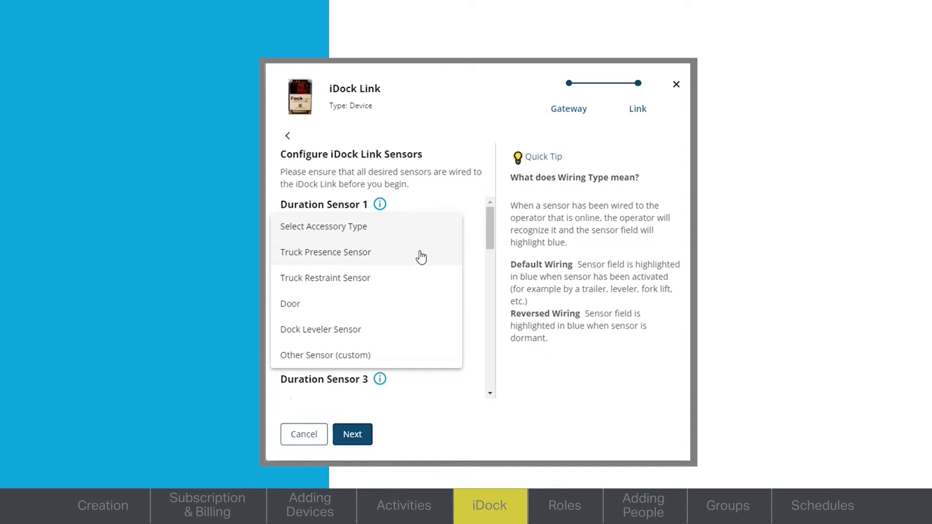
click(409, 304)
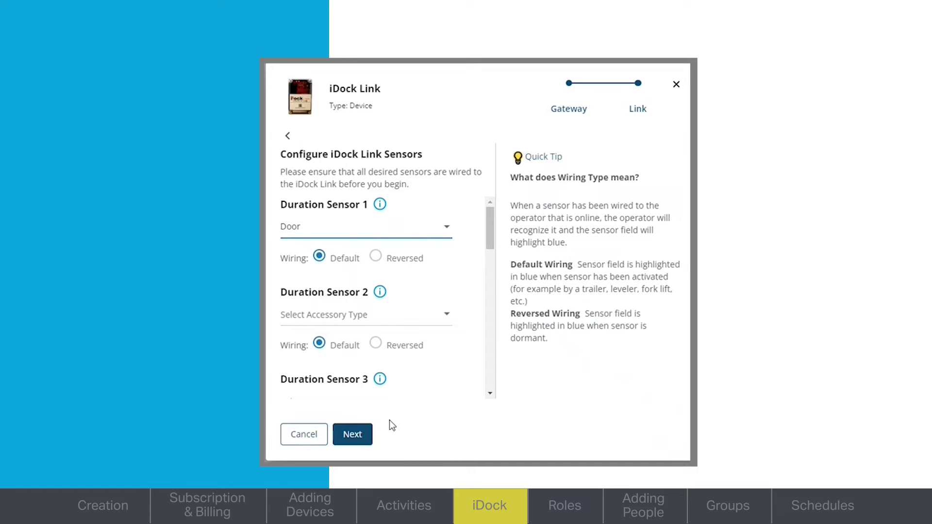
click(365, 435)
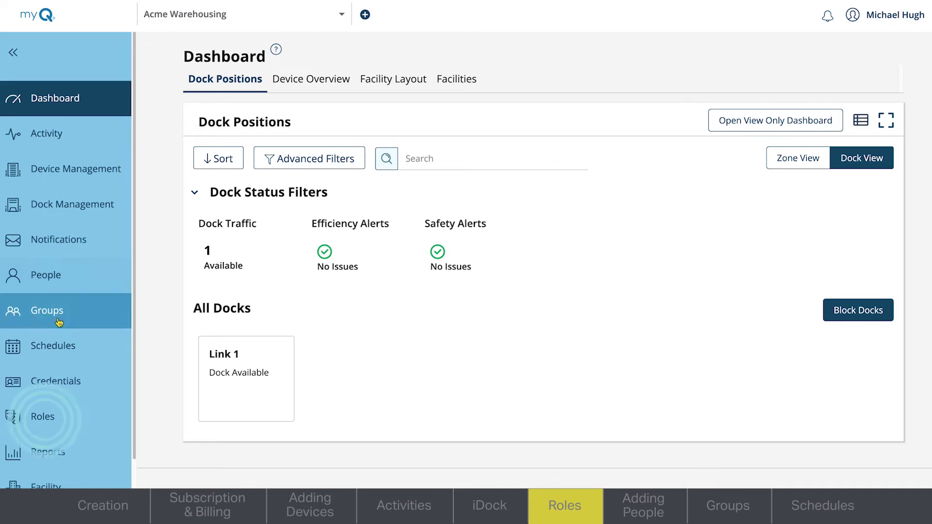
Open Roles and review the Facility Owner role's permissions
click(63, 420)
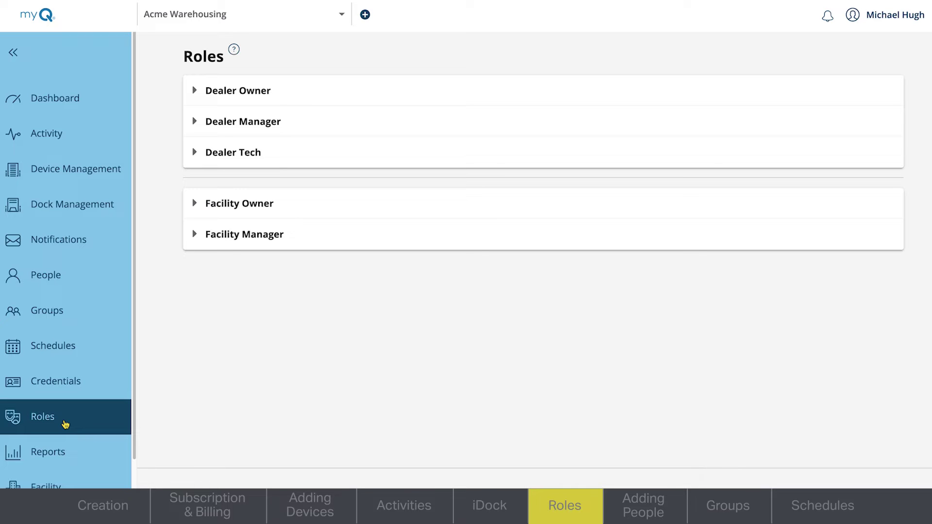
click(194, 203)
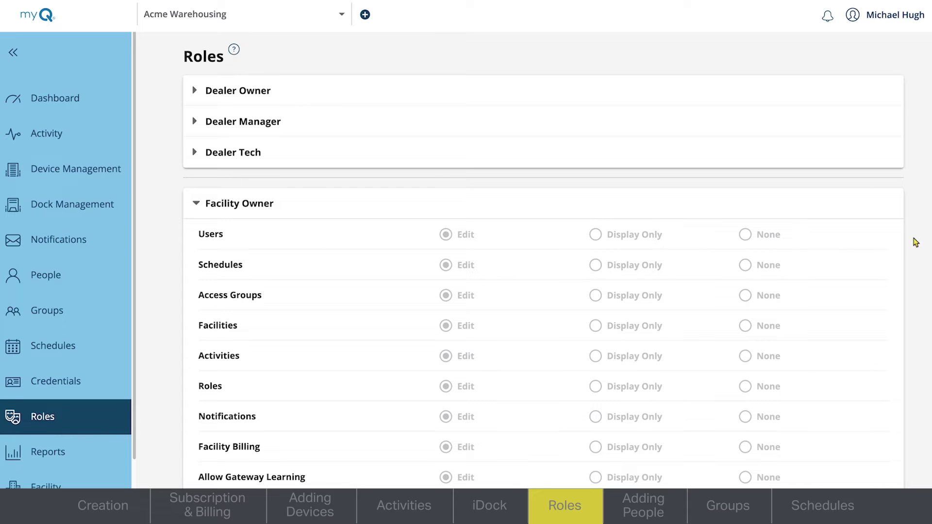
scroll(544, 267, down, 3)
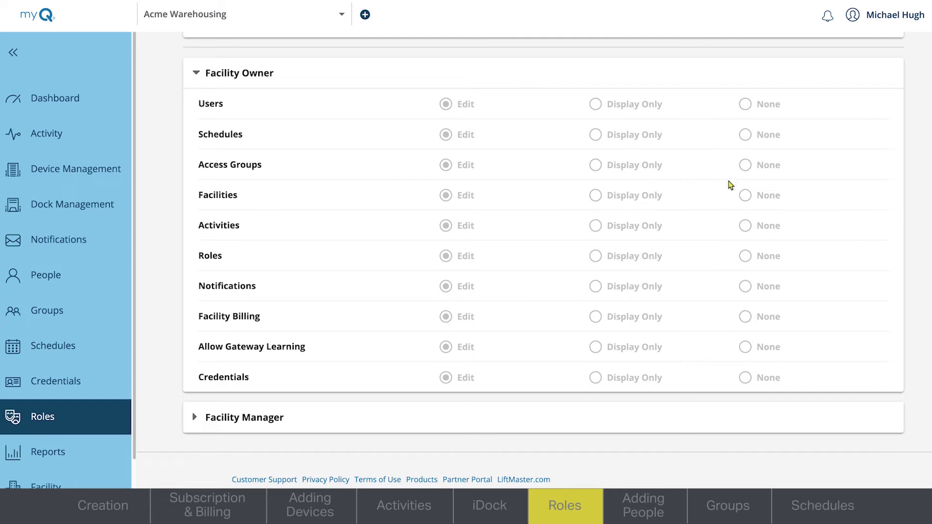
click(204, 73)
Give Facility Manager Display Only access to Facility Billing and update the role
click(196, 218)
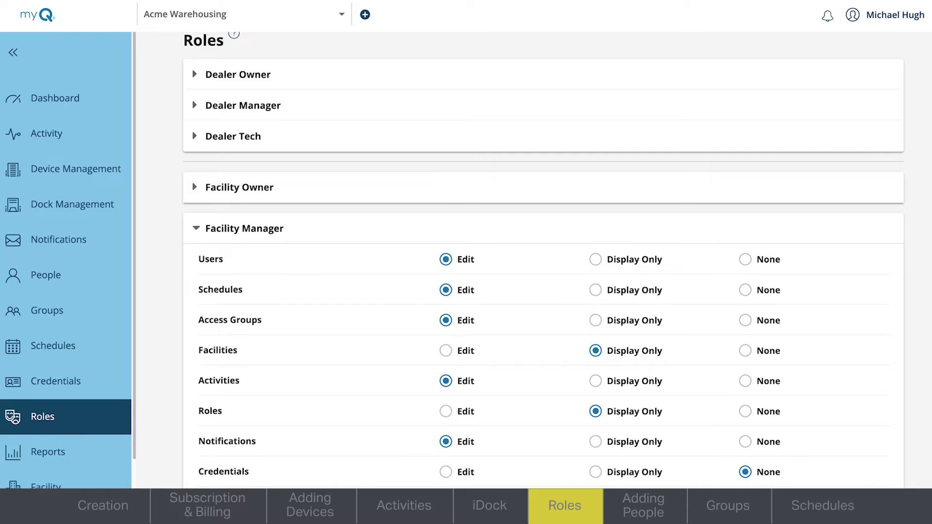
scroll(544, 255, down, 2)
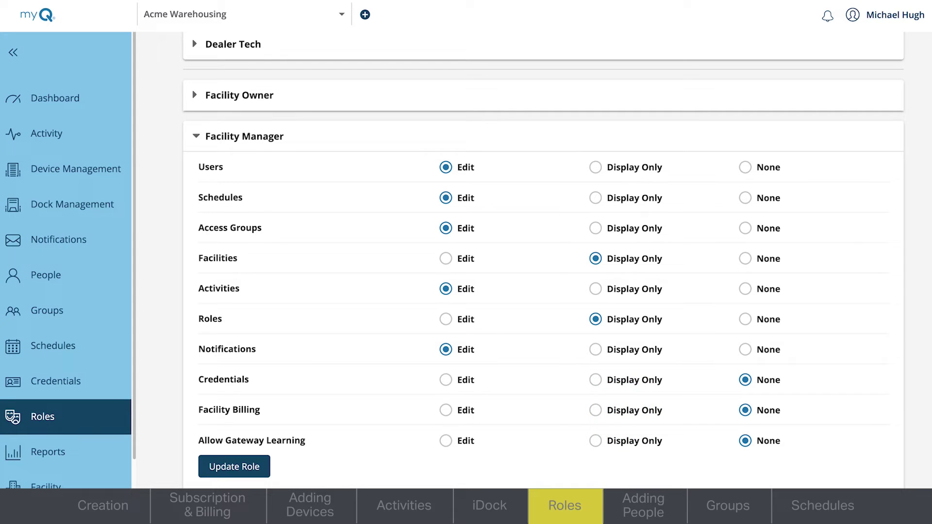
click(596, 411)
click(244, 475)
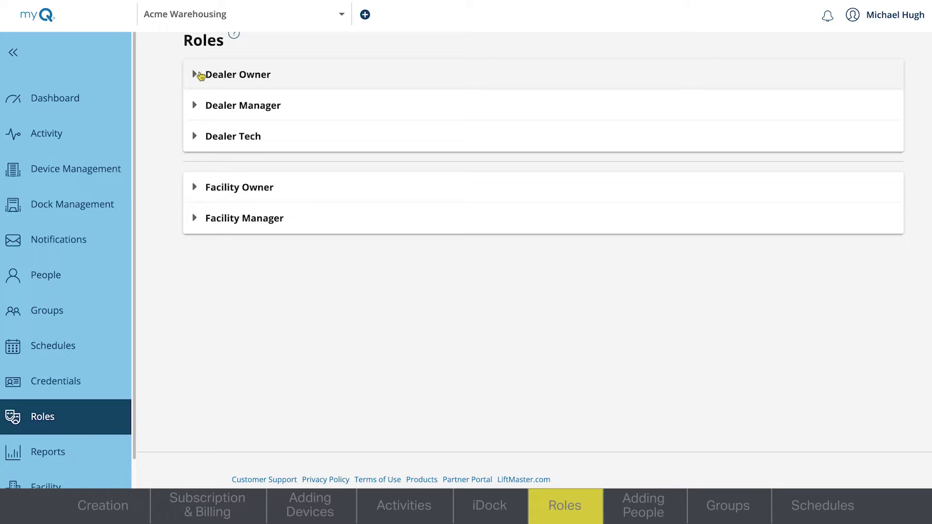
click(200, 75)
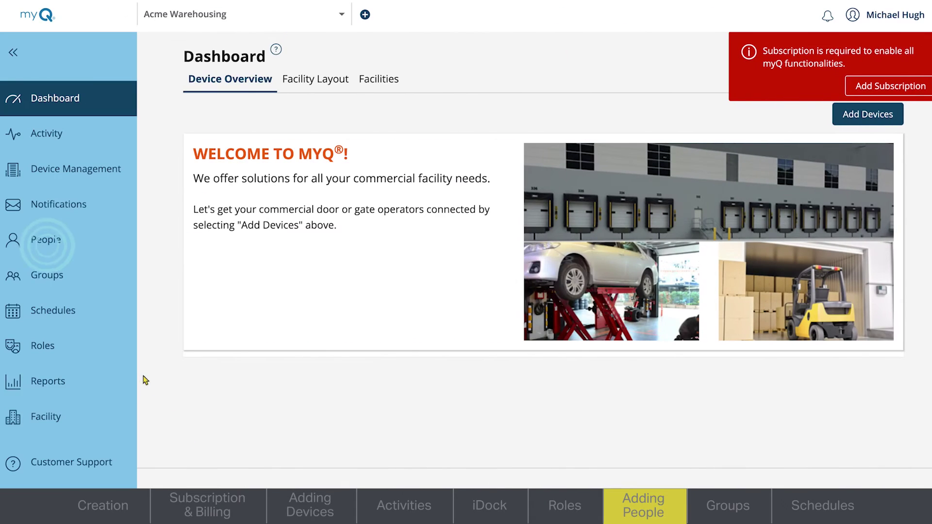
Start adding a new person in People and enter their first and last name
click(84, 249)
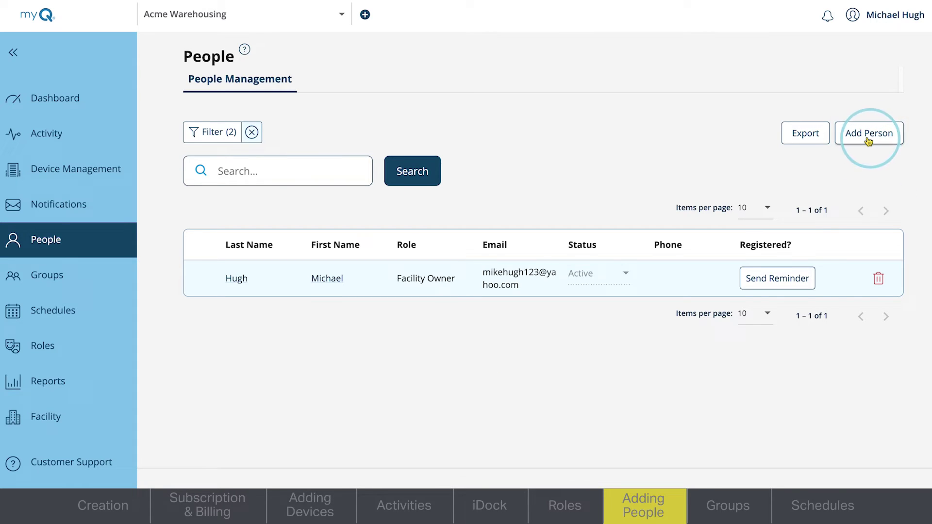
click(868, 134)
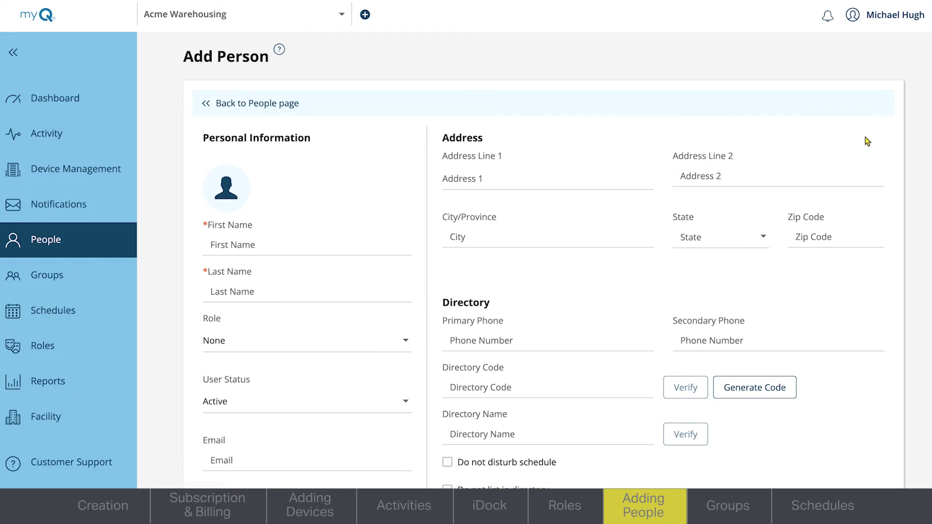
scroll(864, 140, down, 3)
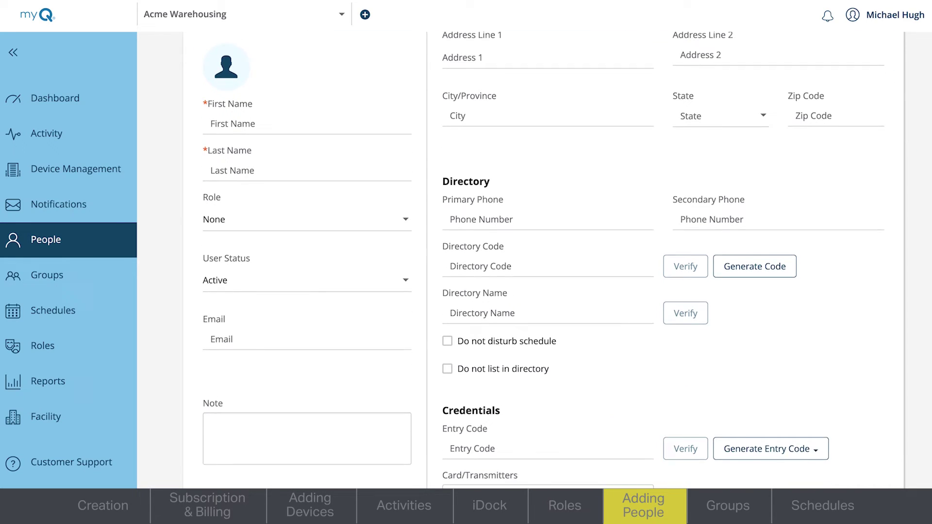
click(336, 84)
key(Tab)
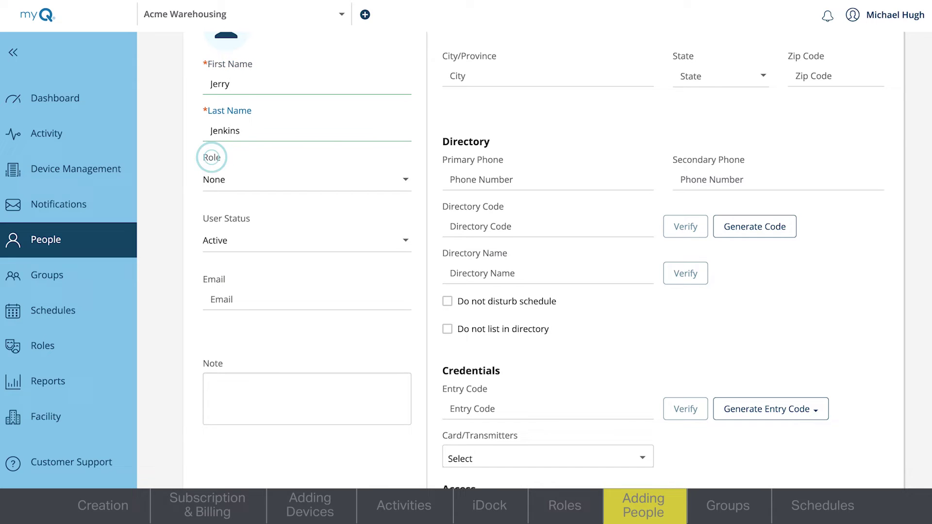
Assign the Facility Manager role, fill in the e-mail and phone, and enable the web portal invite
click(410, 181)
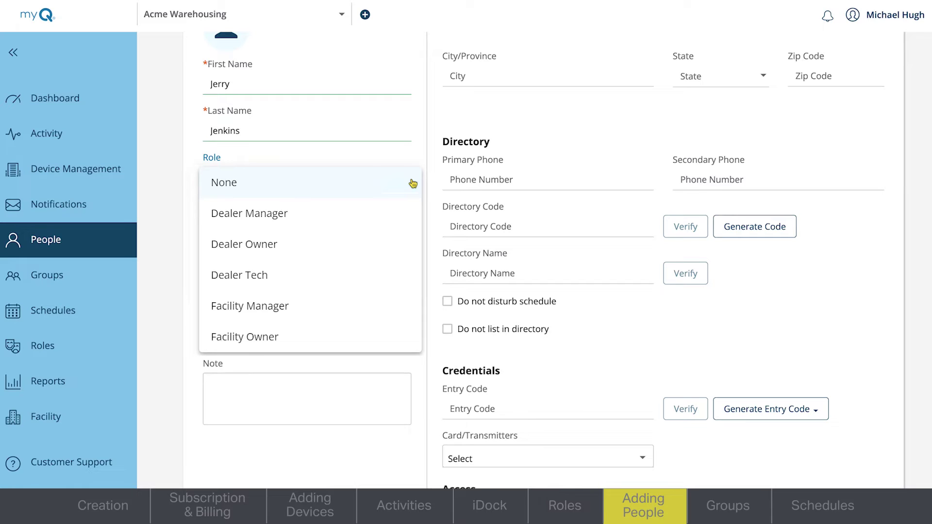
click(251, 306)
click(345, 305)
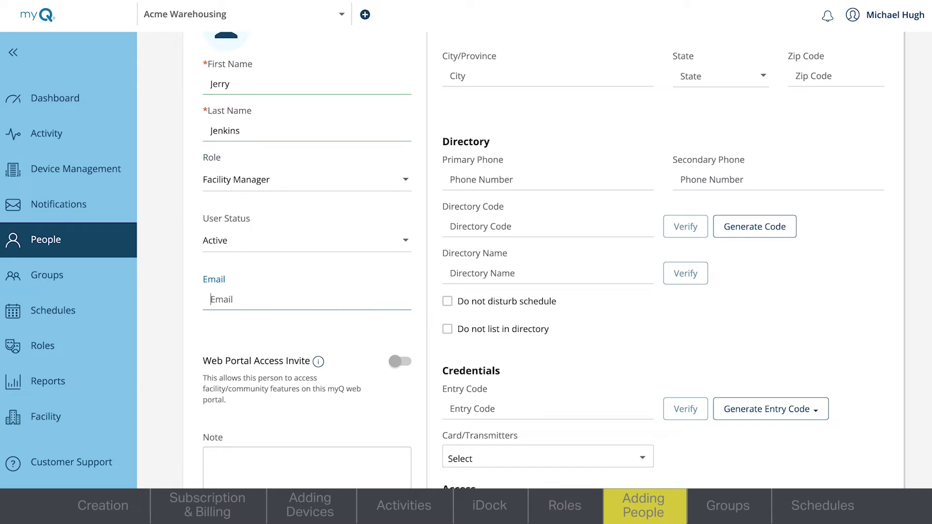
click(221, 388)
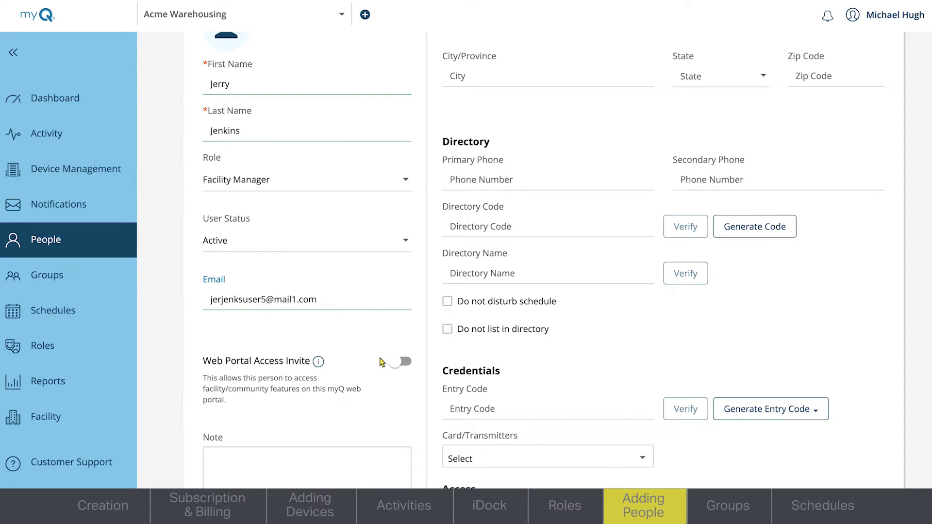
click(396, 365)
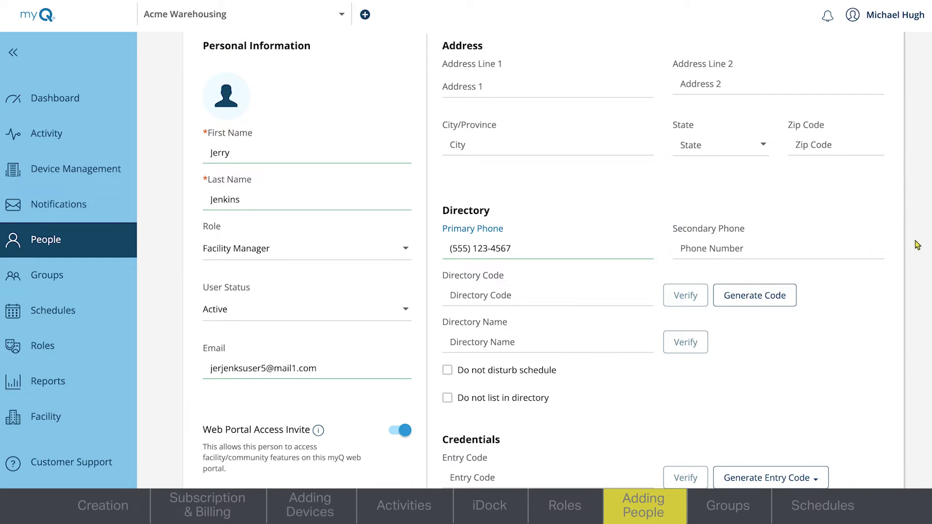
scroll(544, 262, down, 1)
scroll(462, 441, down, 5)
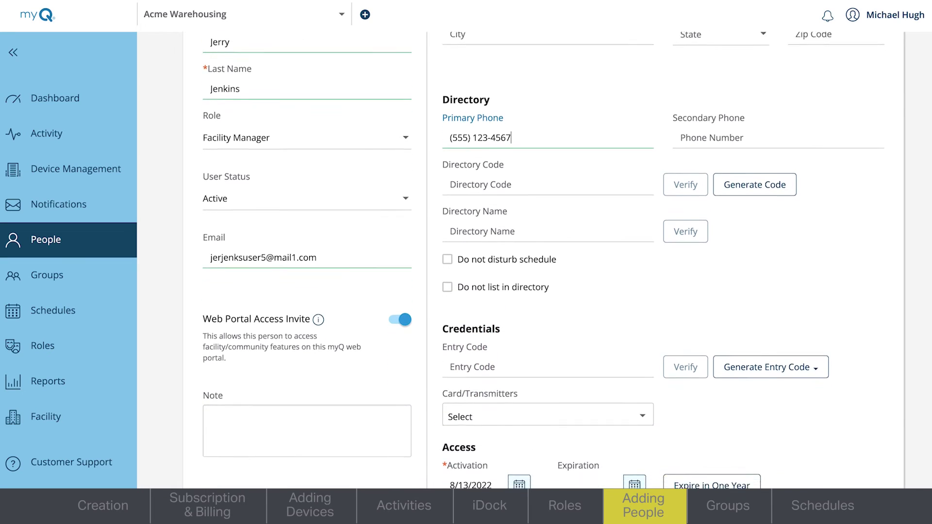
scroll(543, 262, down, 3)
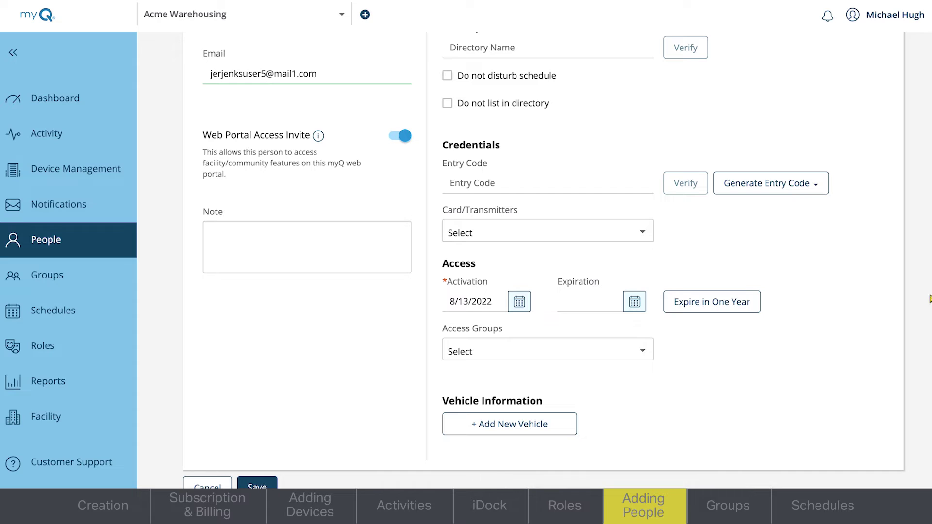
Generate a 4-digit entry code, add the person to the Staff access group, and save them
click(804, 184)
click(763, 245)
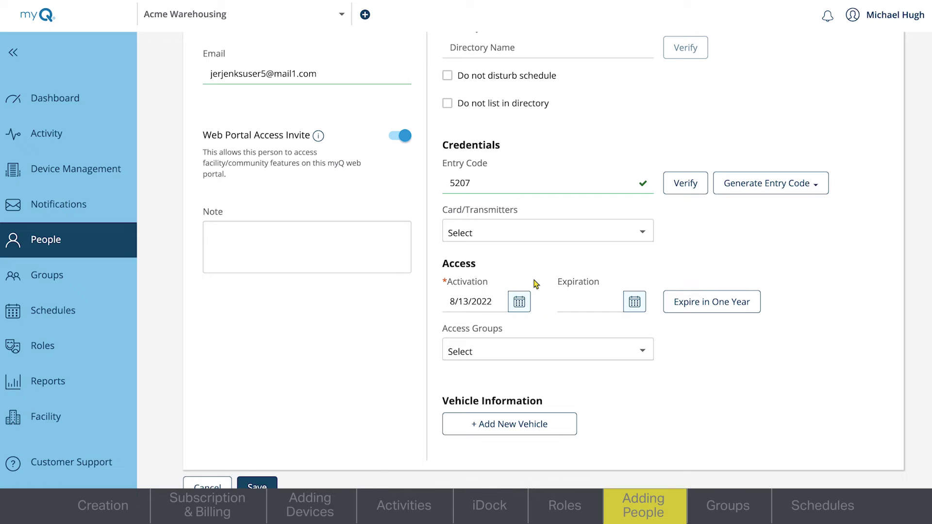
click(647, 351)
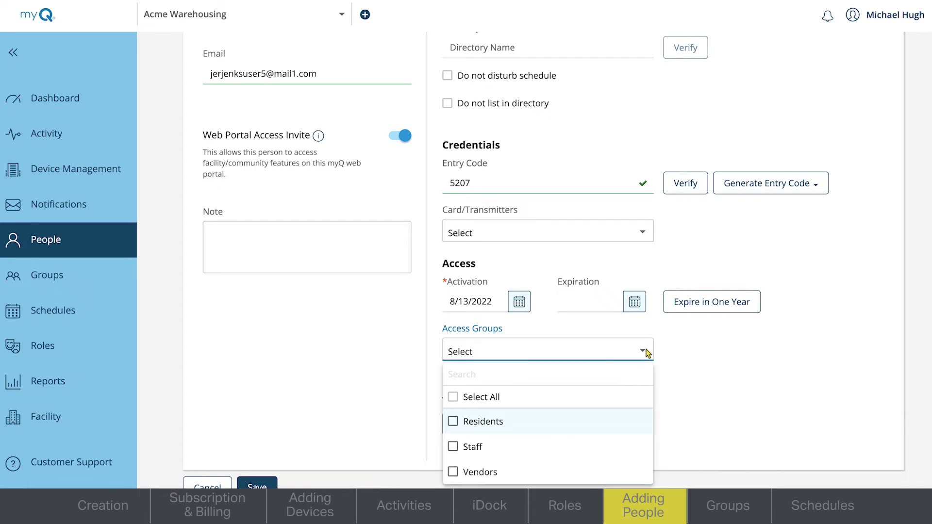
click(482, 447)
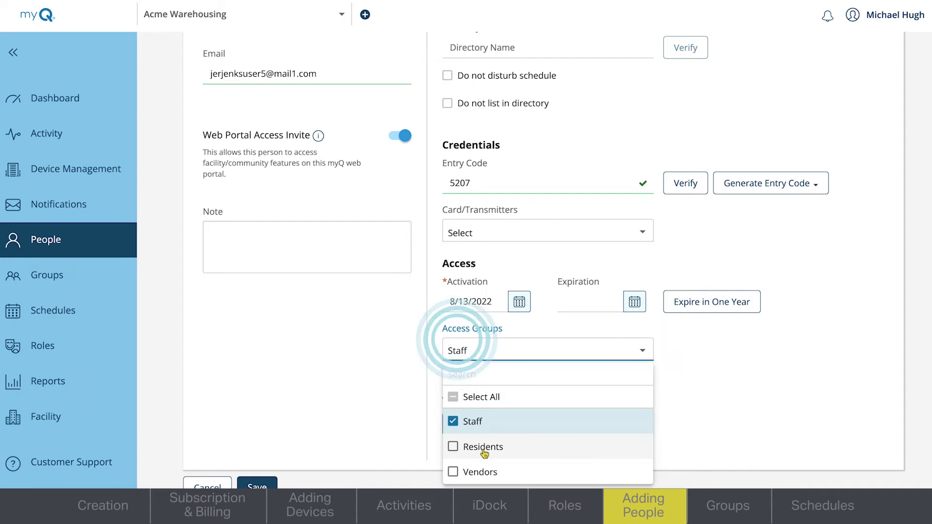
click(720, 411)
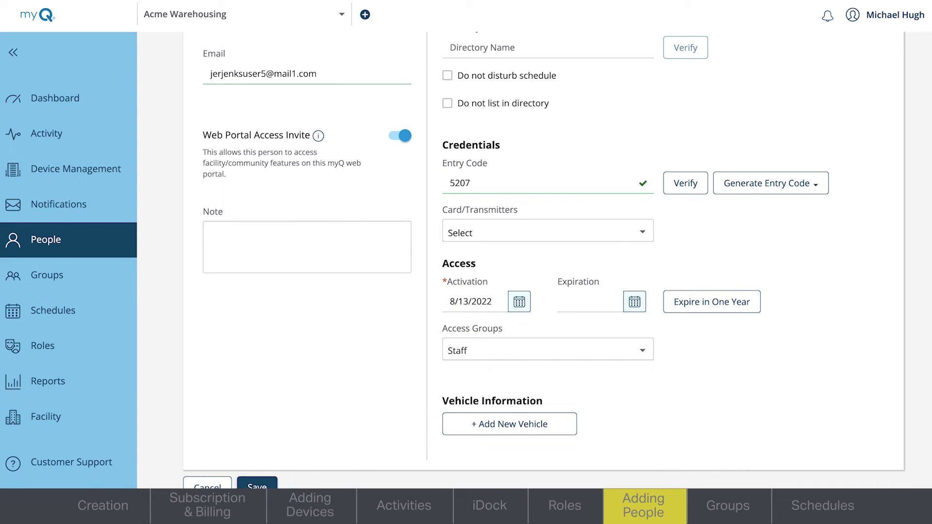
click(257, 485)
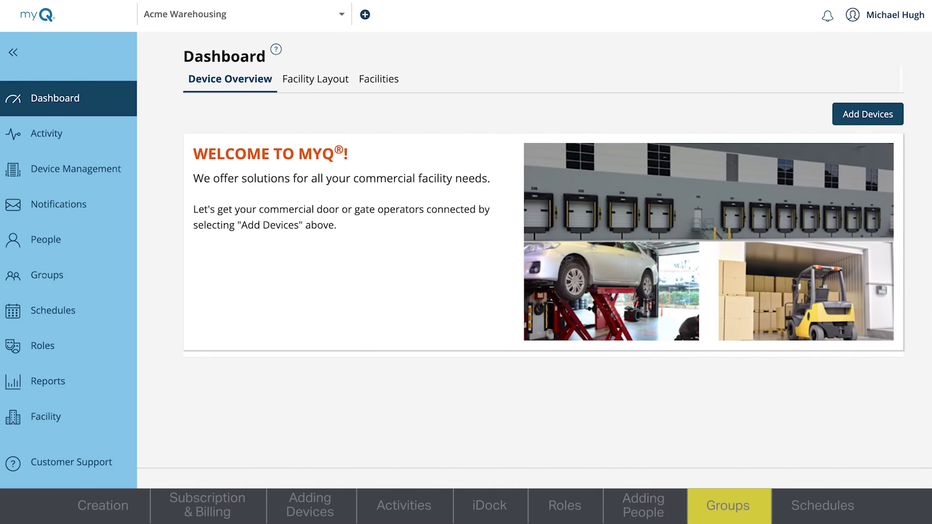
Open the Residents group and rename it to Personnel
click(47, 275)
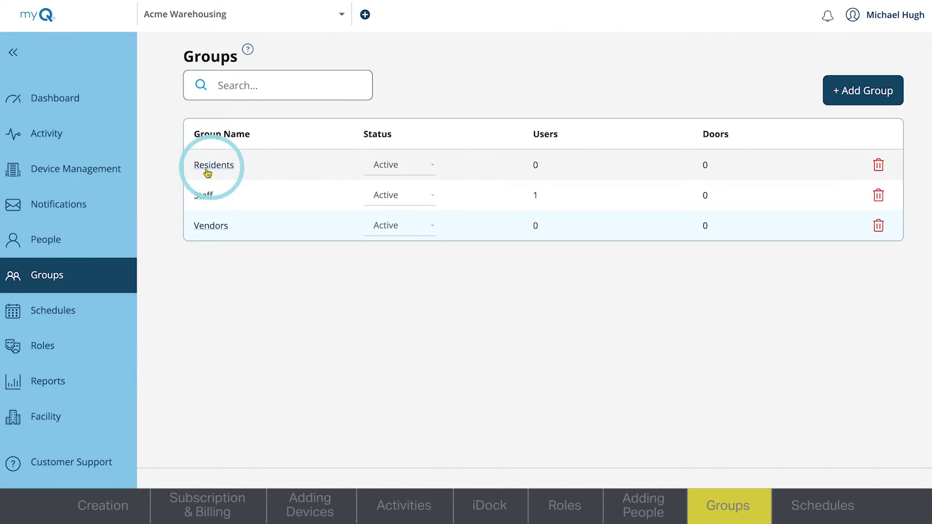
click(204, 172)
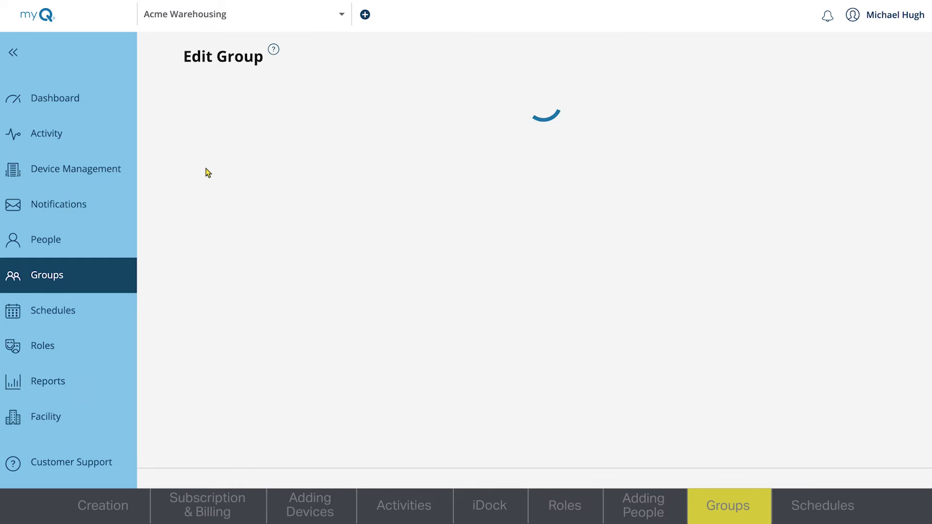
drag(242, 117, 181, 118)
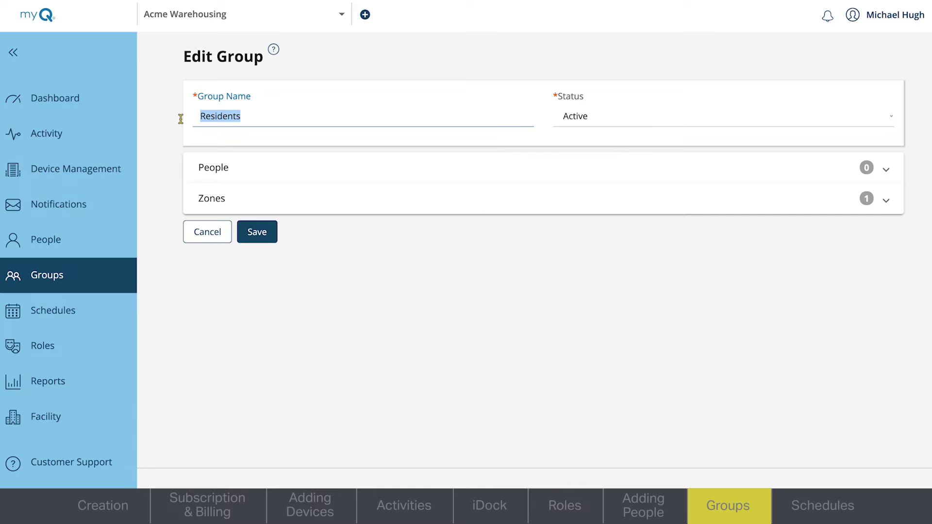
text(Personnel)
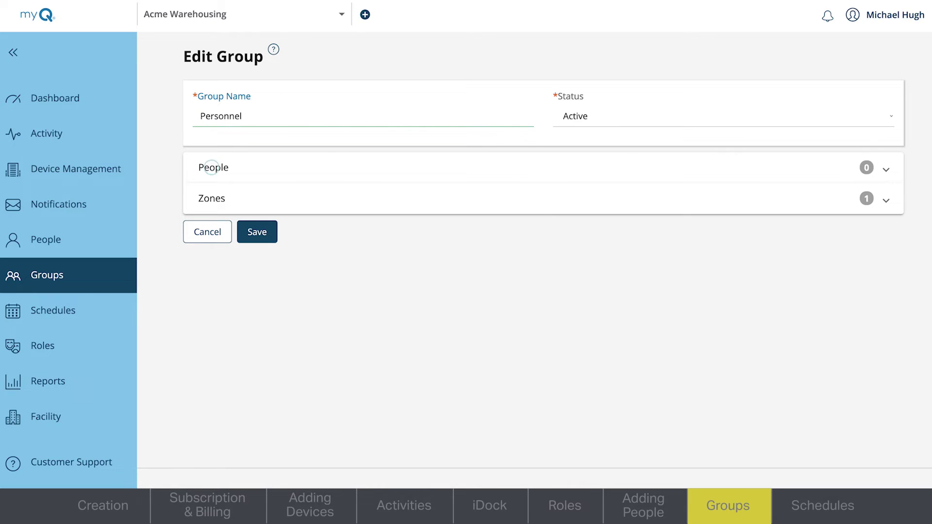
Add two people to the group, then remove the first, leaving one member
click(211, 167)
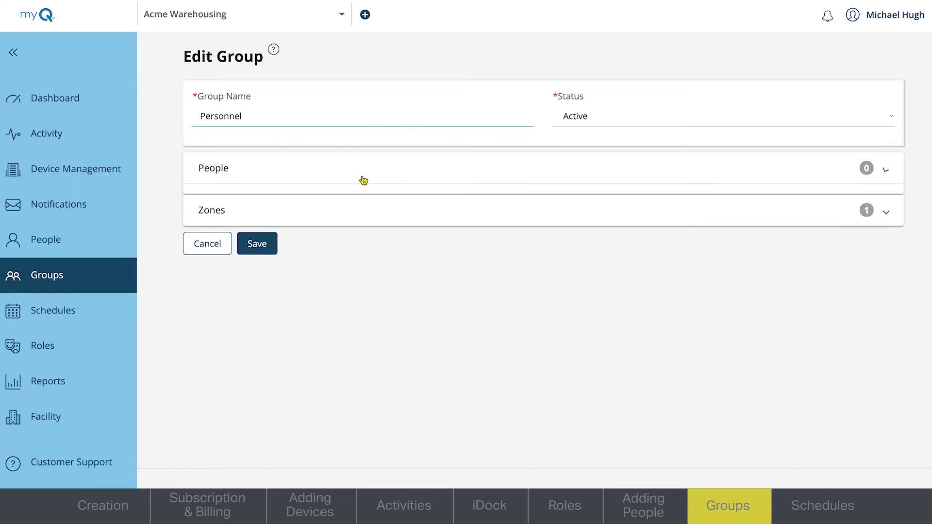
click(246, 261)
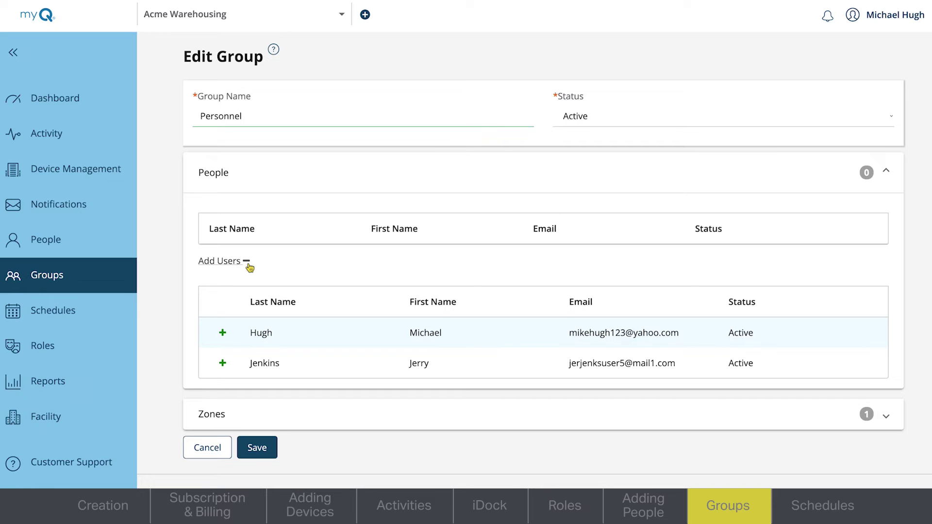
click(225, 331)
click(224, 361)
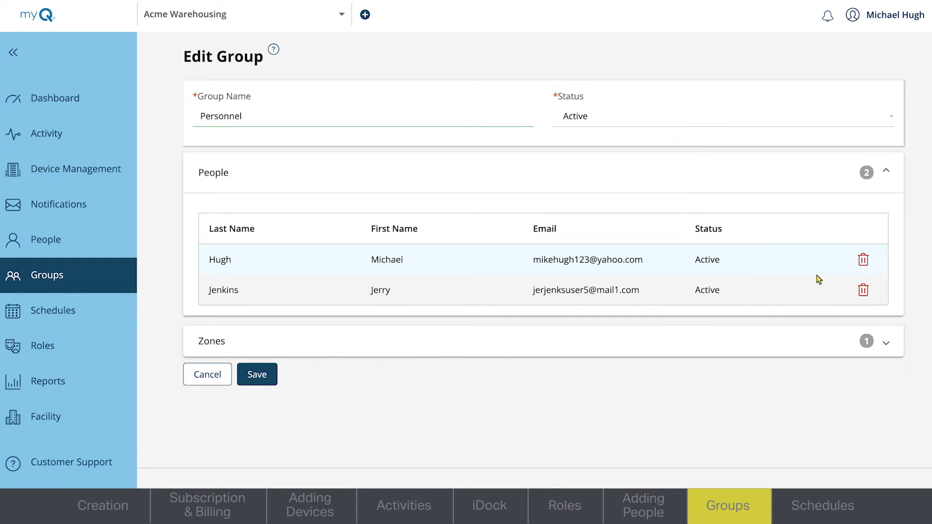
click(864, 261)
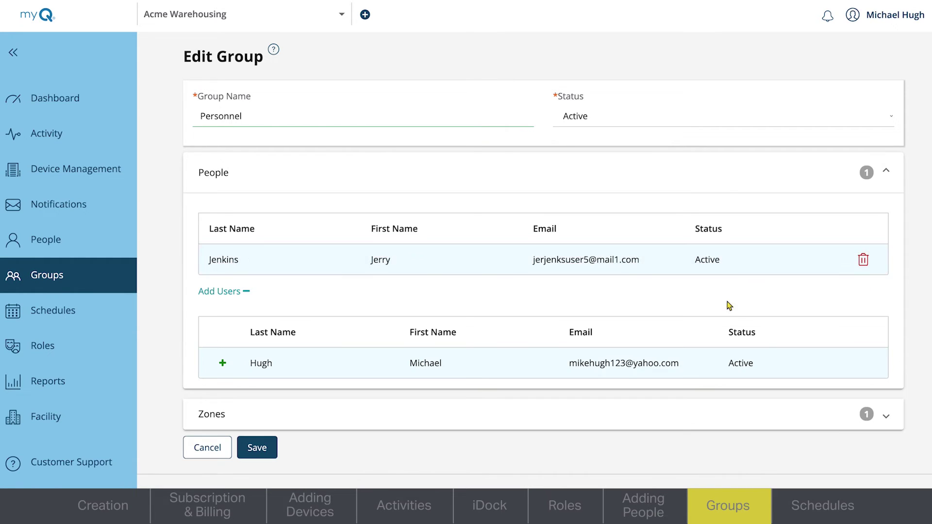
click(886, 173)
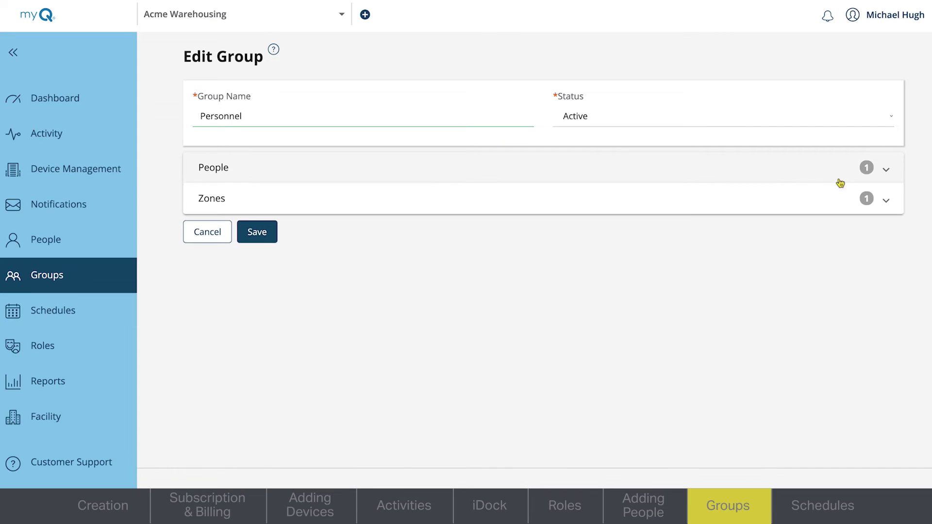
Give the Default Zone the Always Access schedule and save the Personnel group
click(460, 210)
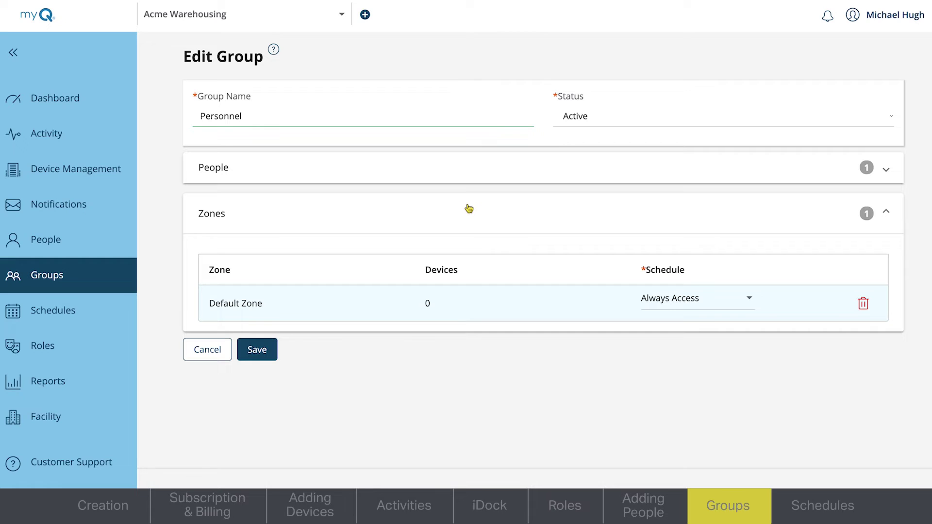
click(750, 302)
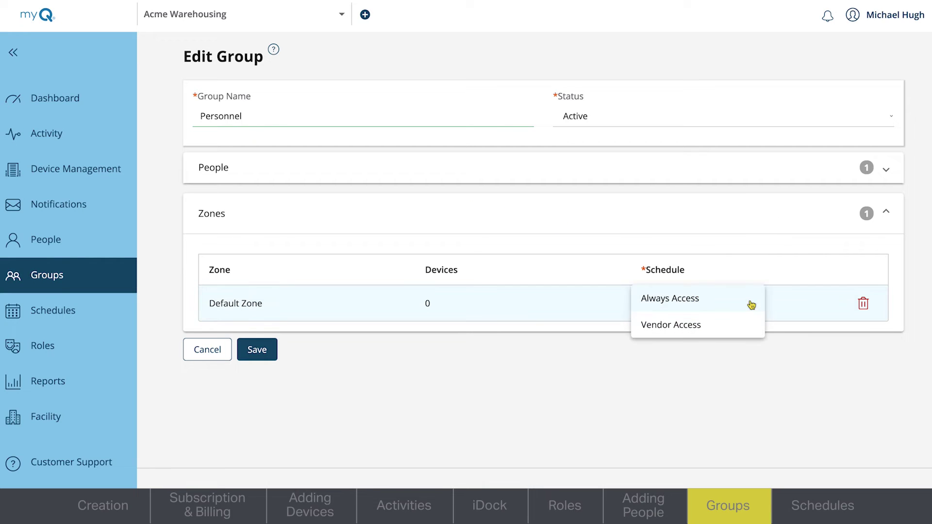
click(752, 304)
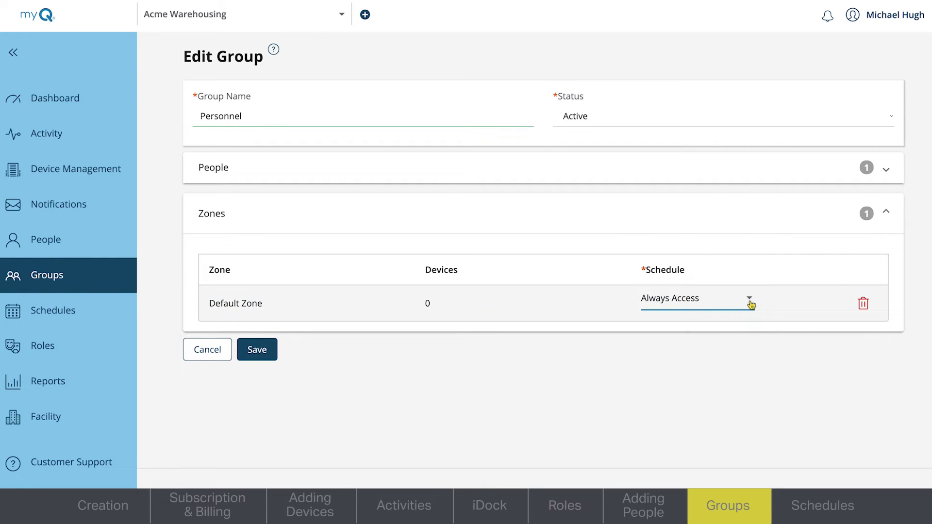
click(259, 358)
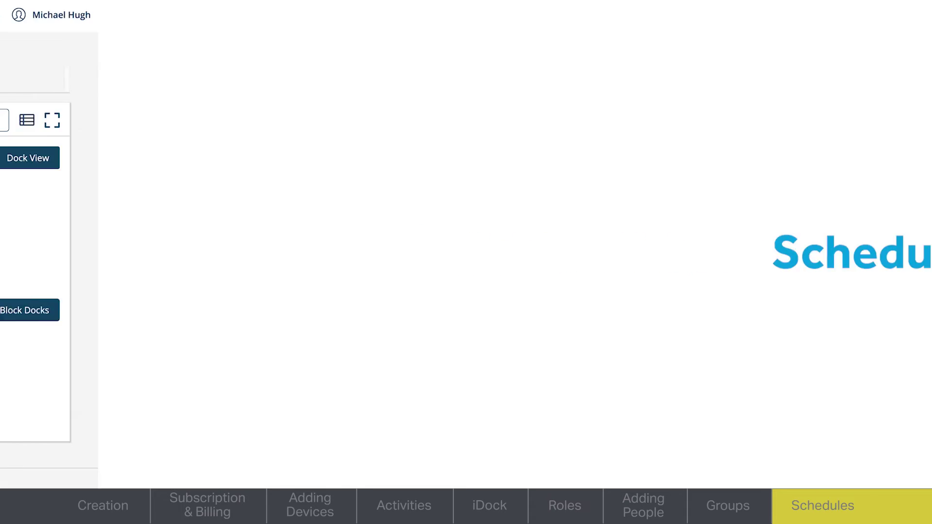
Create a new schedule named 'Dealer Access' described as hours dealers can access
click(55, 350)
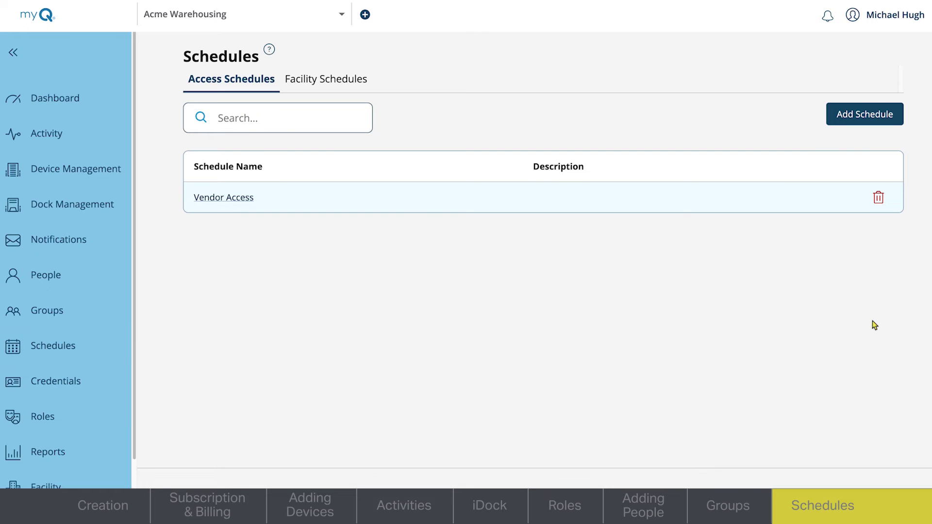
click(889, 121)
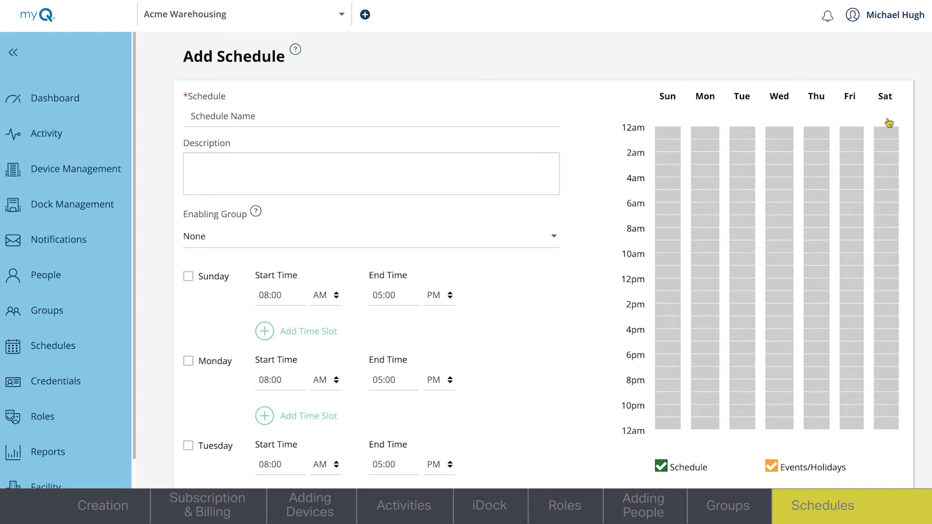
click(518, 116)
text(Dealer Access)
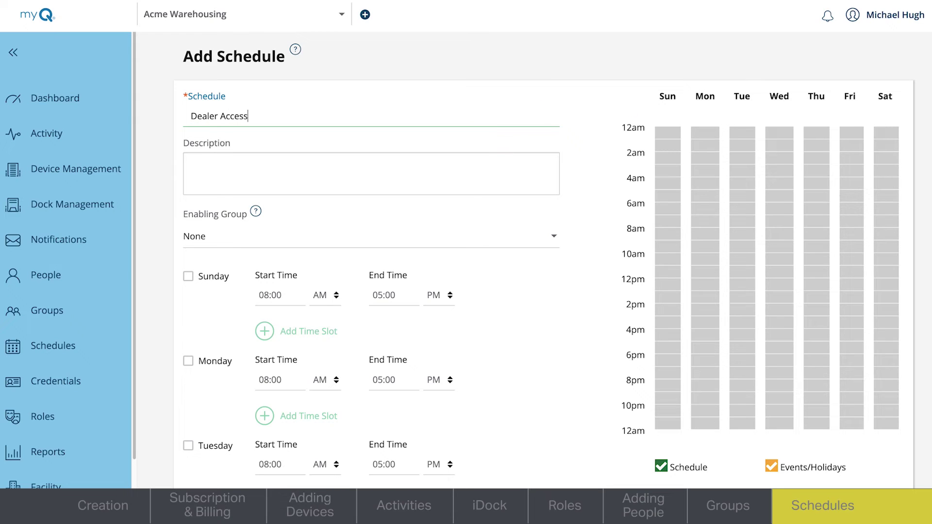
click(495, 156)
text(Hours Dealers can access)
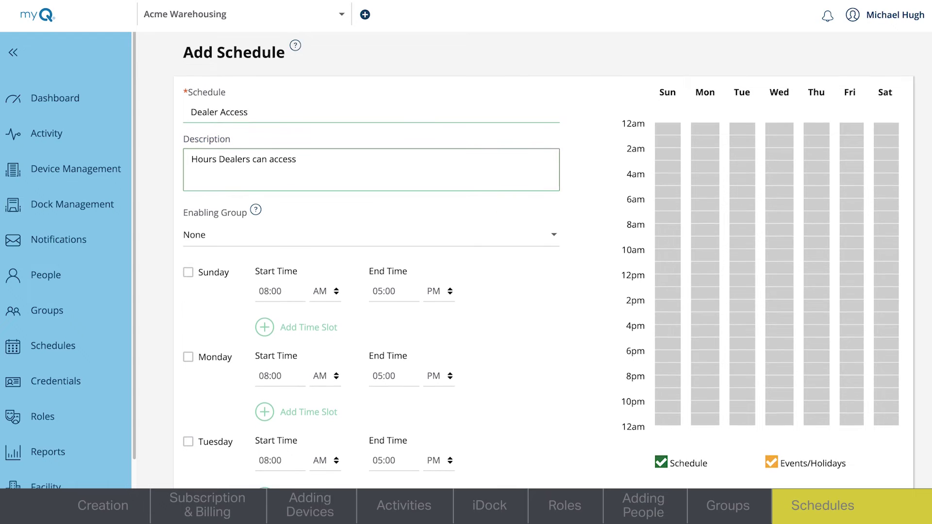
Include Monday and Tuesday with 07:00 AM start times and Monday ending at 05:00 PM
scroll(541, 260, down, 5)
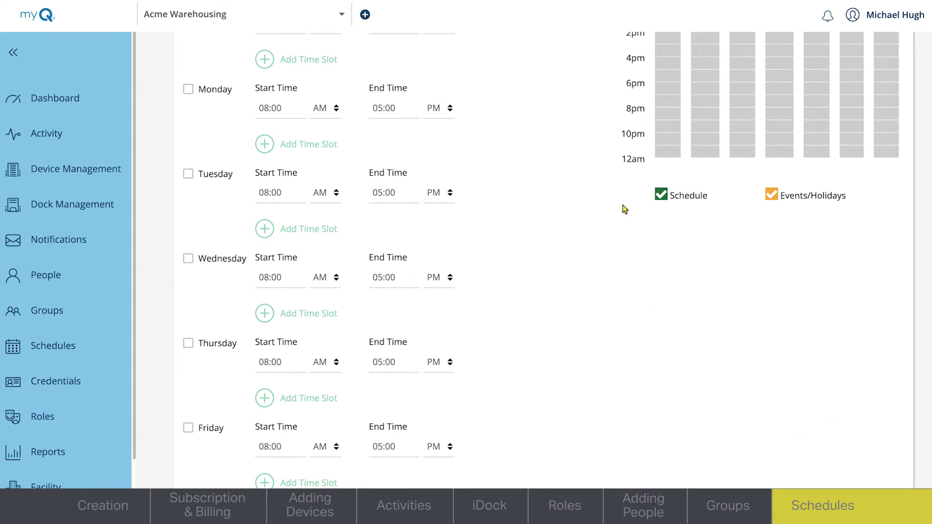
click(188, 89)
click(268, 108)
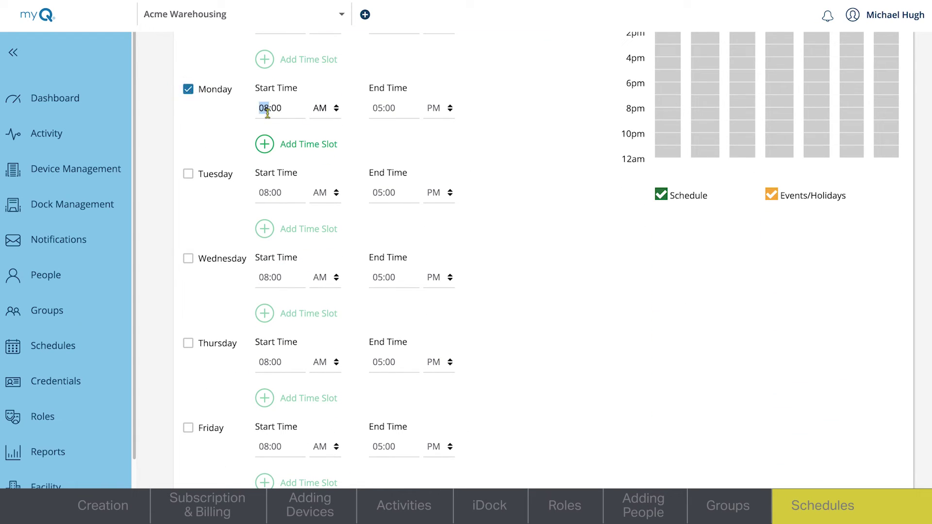
text(07)
click(378, 109)
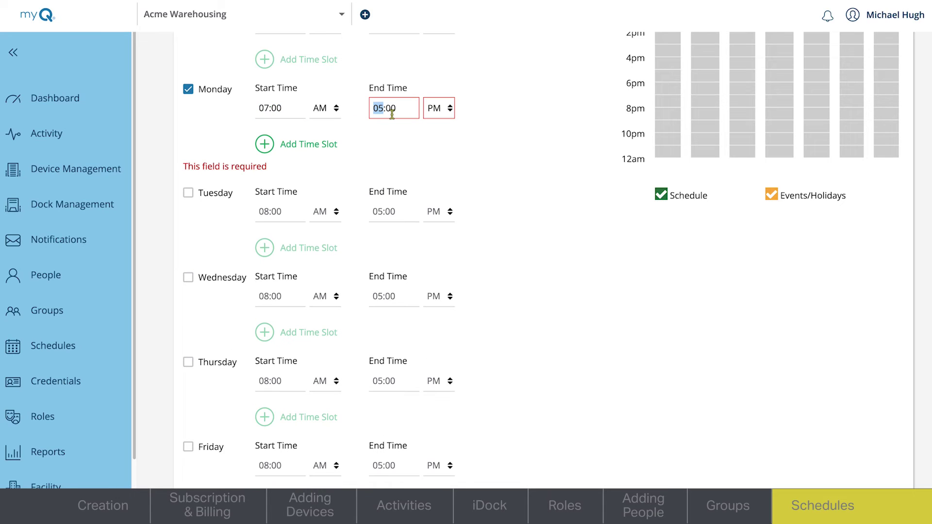
click(217, 174)
click(188, 174)
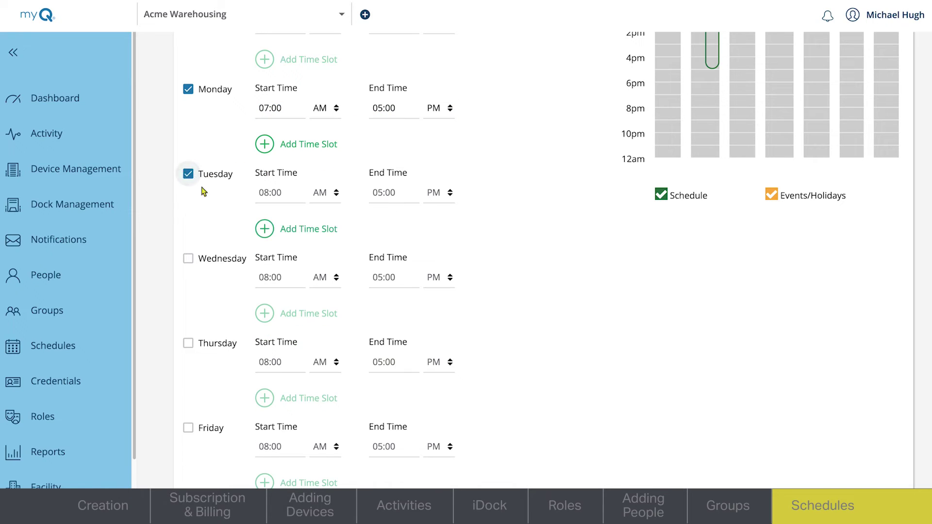
click(268, 193)
text(07)
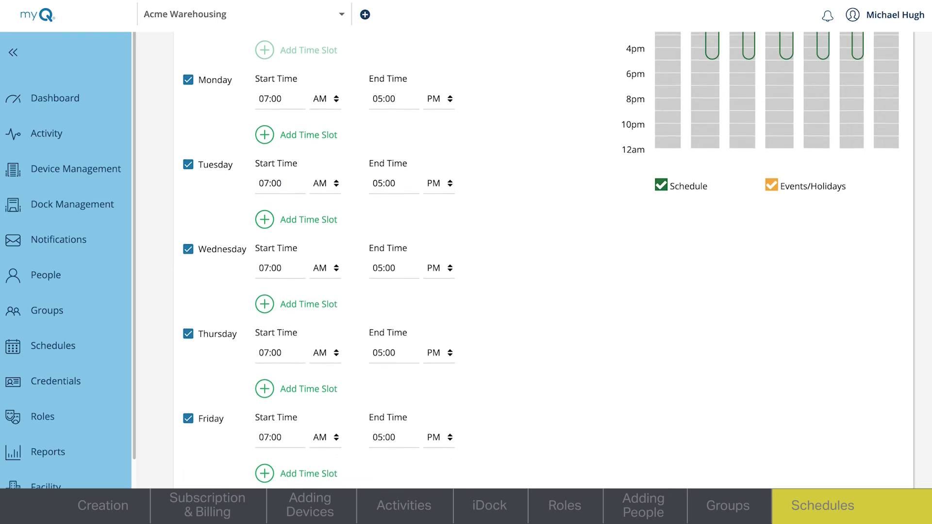
scroll(534, 260, down, 3)
Set up a one-time Deny Access exception on 08/31/2022, ending at 11:59 PM
click(225, 471)
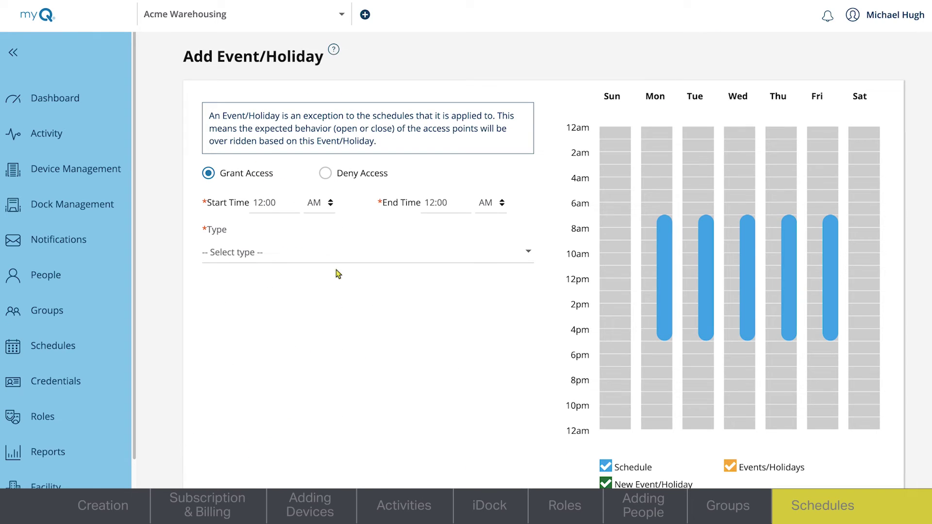
click(326, 174)
click(274, 202)
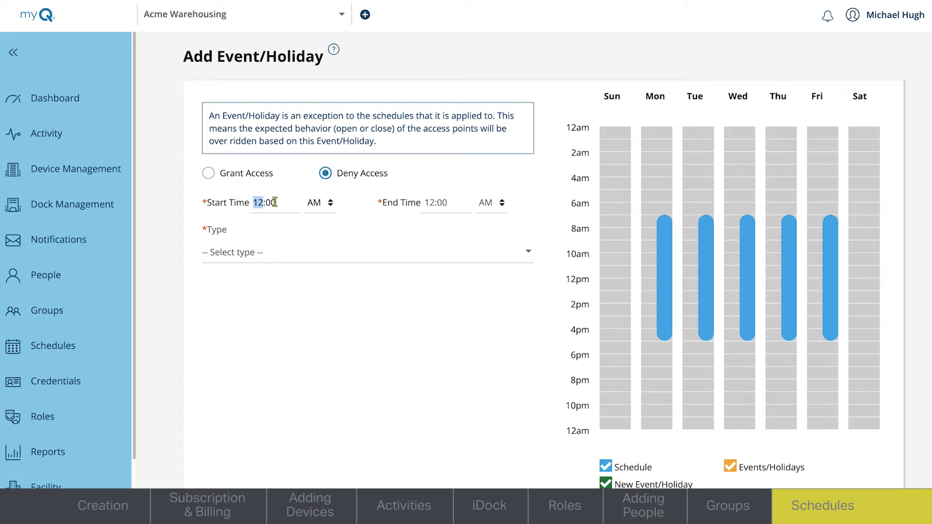
click(429, 203)
text(1159)
click(504, 210)
click(366, 253)
click(363, 253)
click(354, 309)
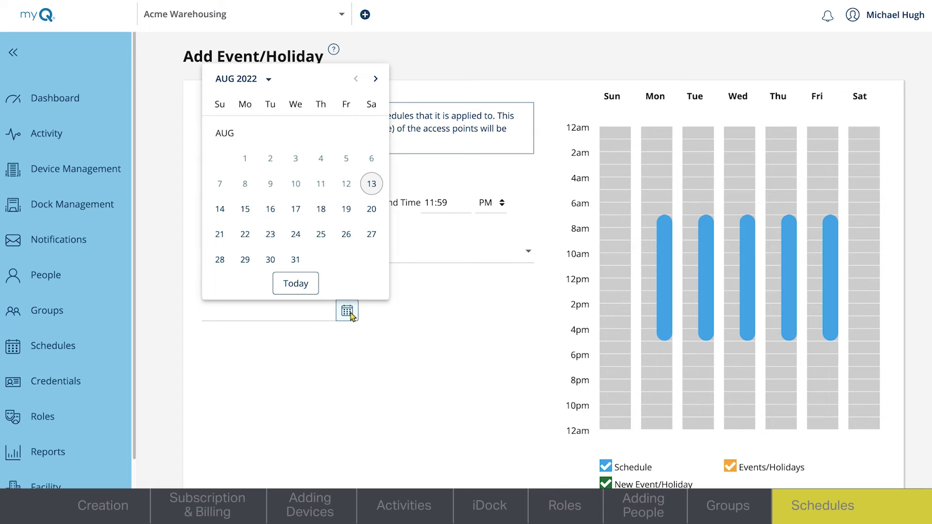
click(297, 260)
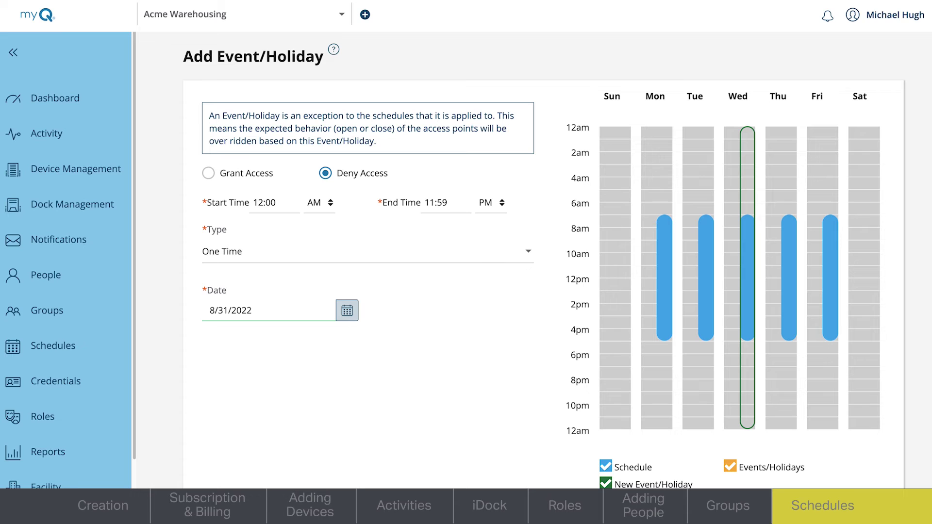
Add the denied-access holiday to the schedule and save Dealer Access
scroll(544, 259, down, 2)
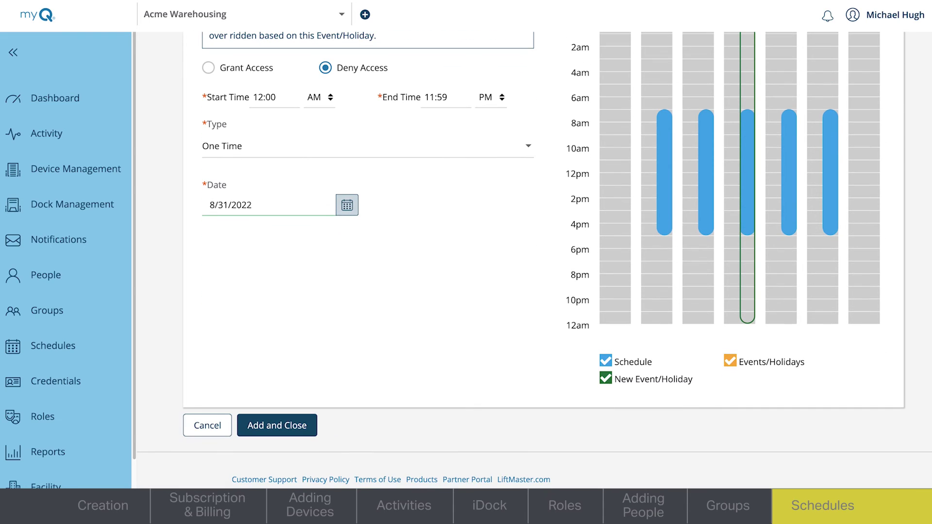
click(274, 430)
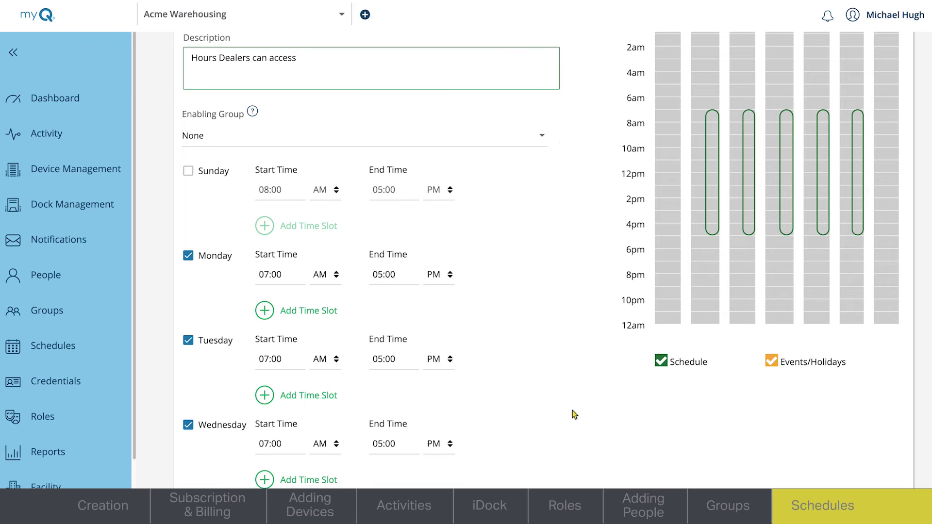
scroll(534, 262, down, 8)
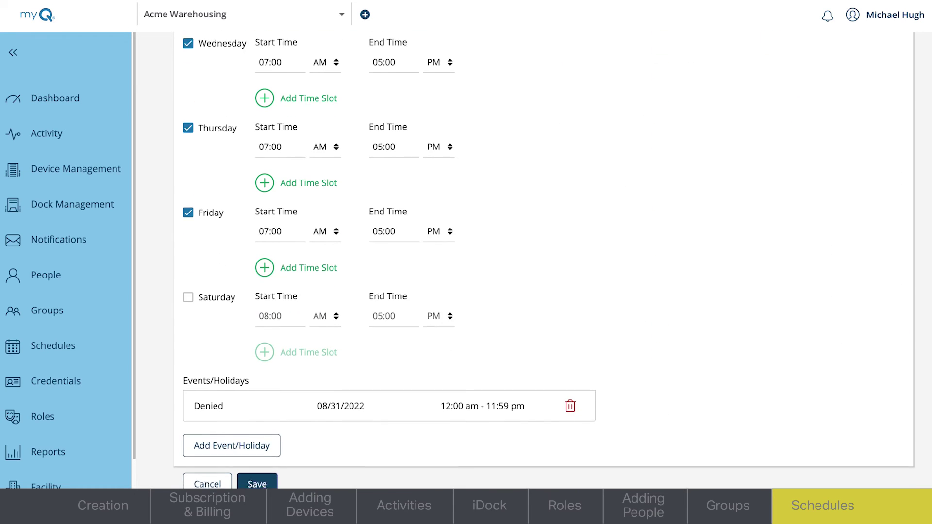
click(256, 459)
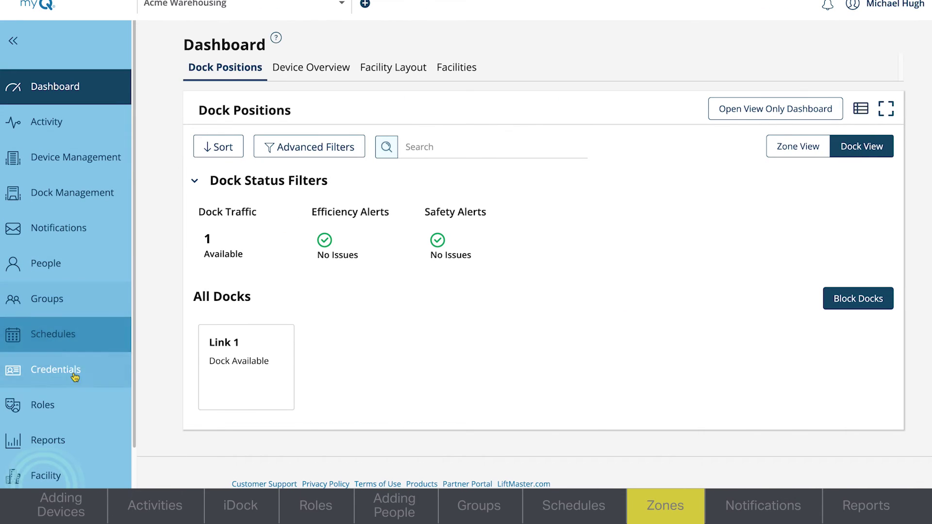
Go to Facility zones and name a new zone 'East Warehouse'
click(66, 482)
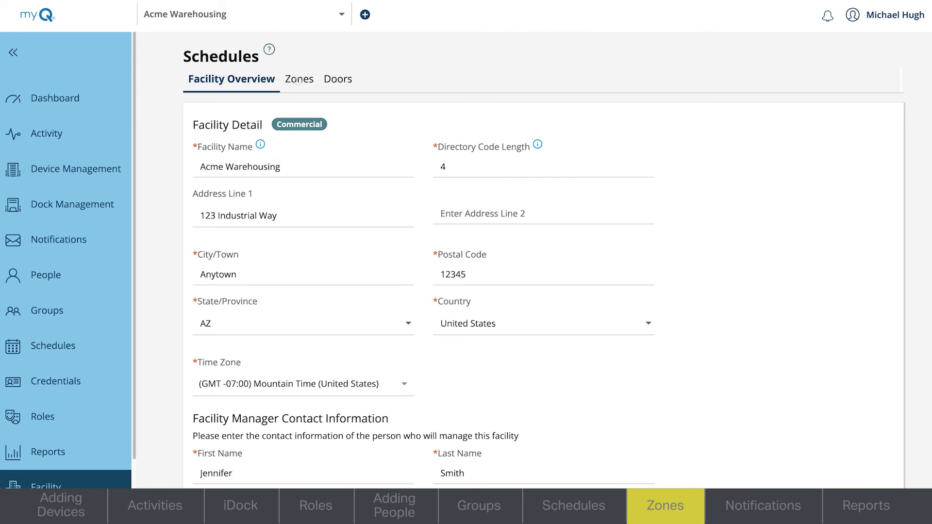
click(298, 80)
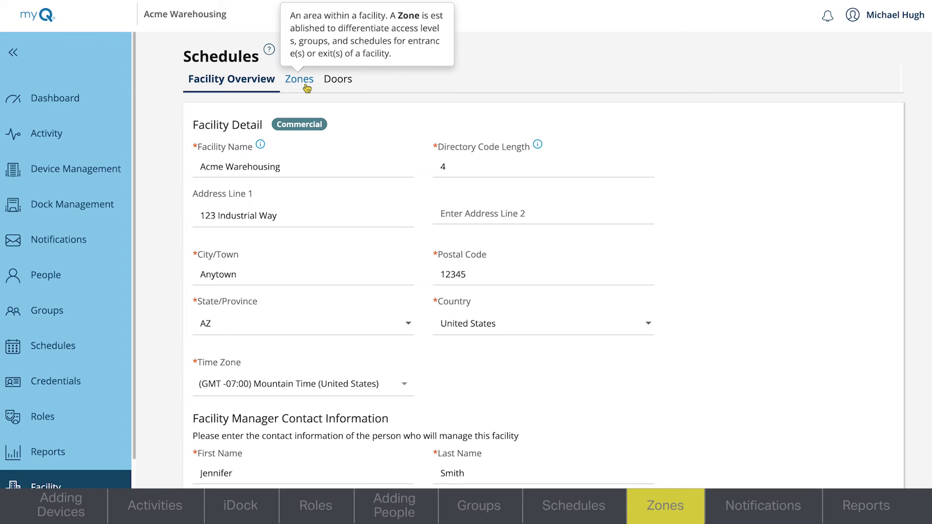
click(306, 86)
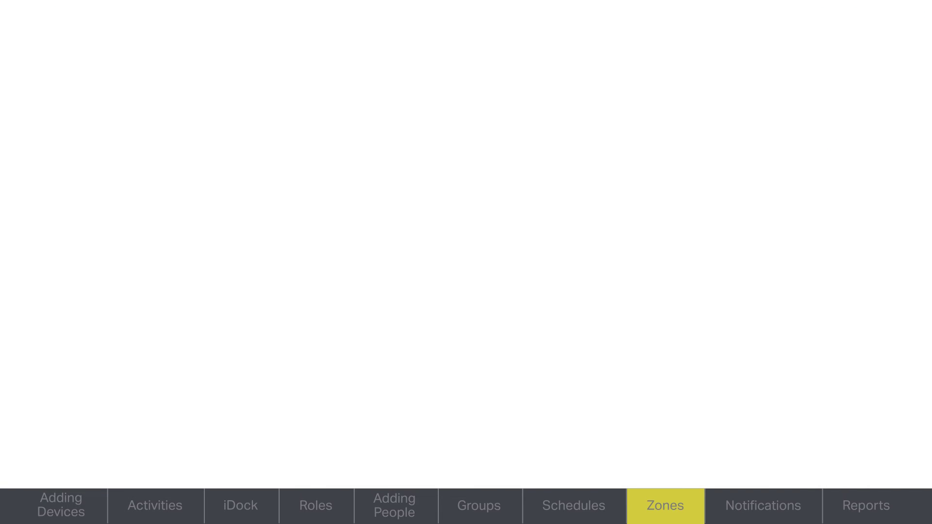
click(246, 234)
text(East)
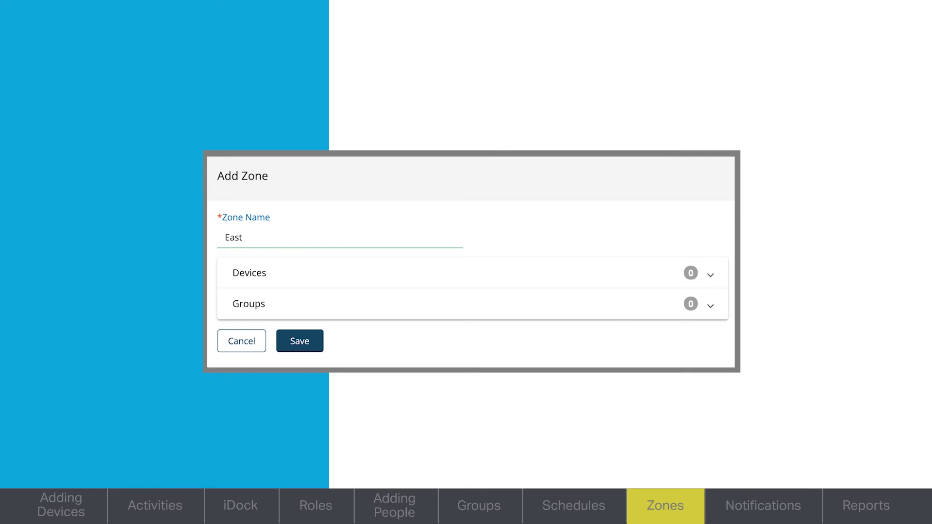
text( Warehouse)
Add Door 1 to the zone's devices
click(360, 281)
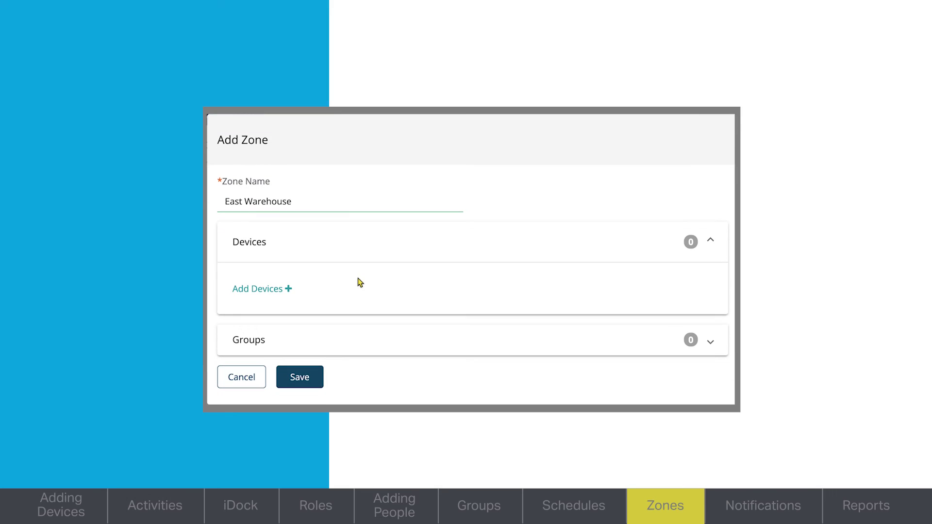
click(287, 290)
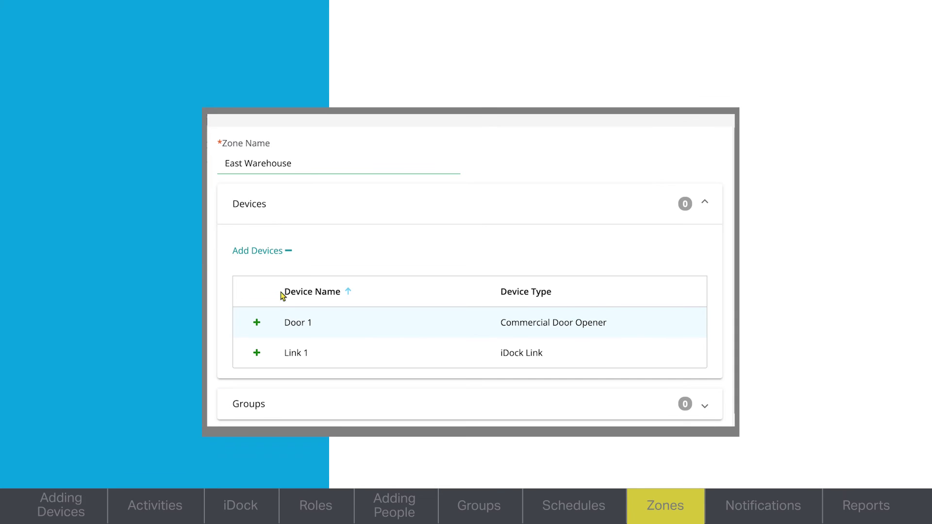
click(257, 324)
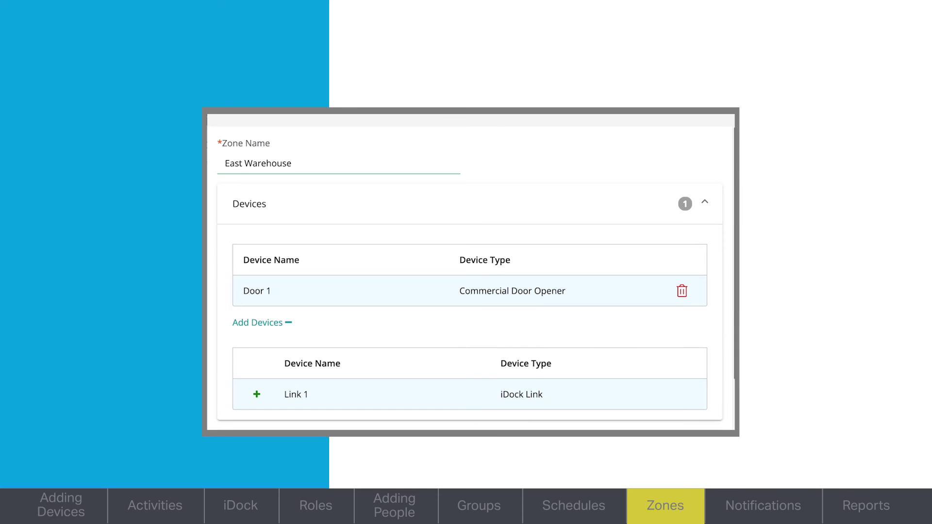
scroll(724, 340, down, 2)
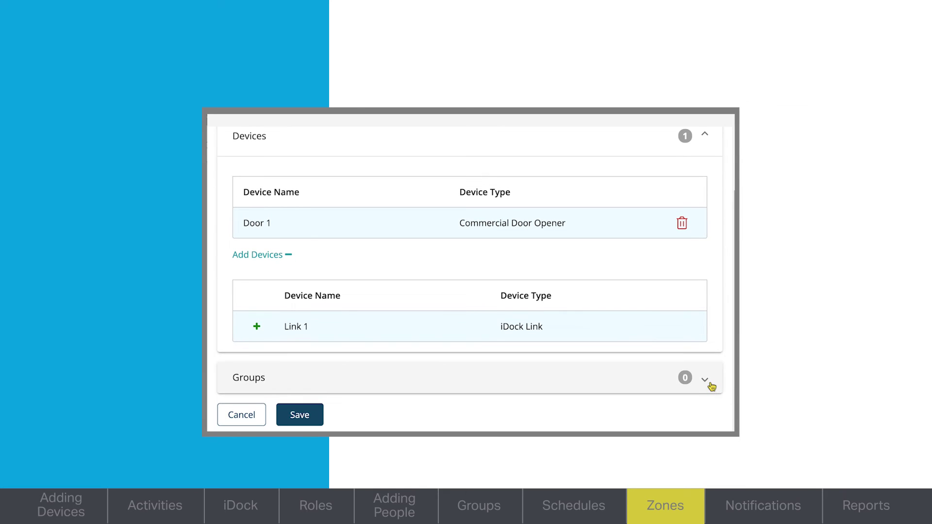
Add the Vendors group on the Dealer Access schedule and save the zone
click(706, 381)
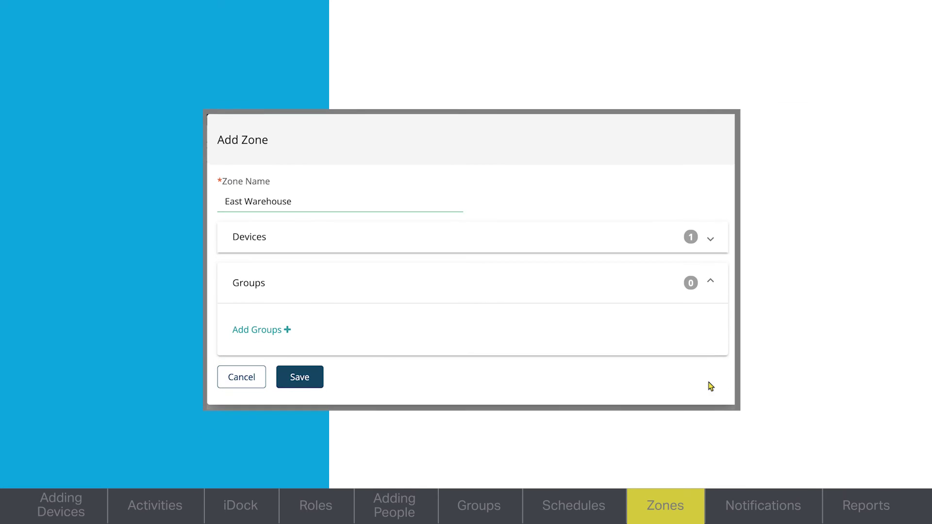
click(287, 331)
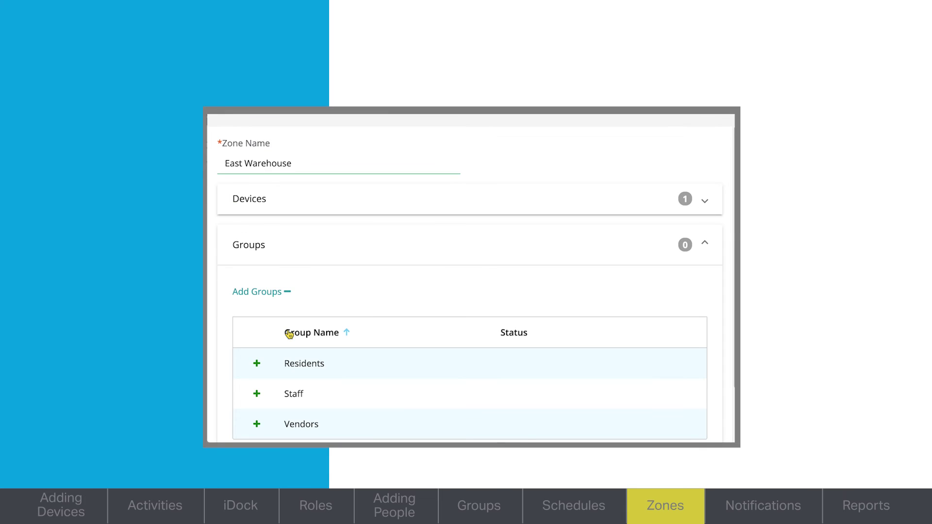
click(257, 425)
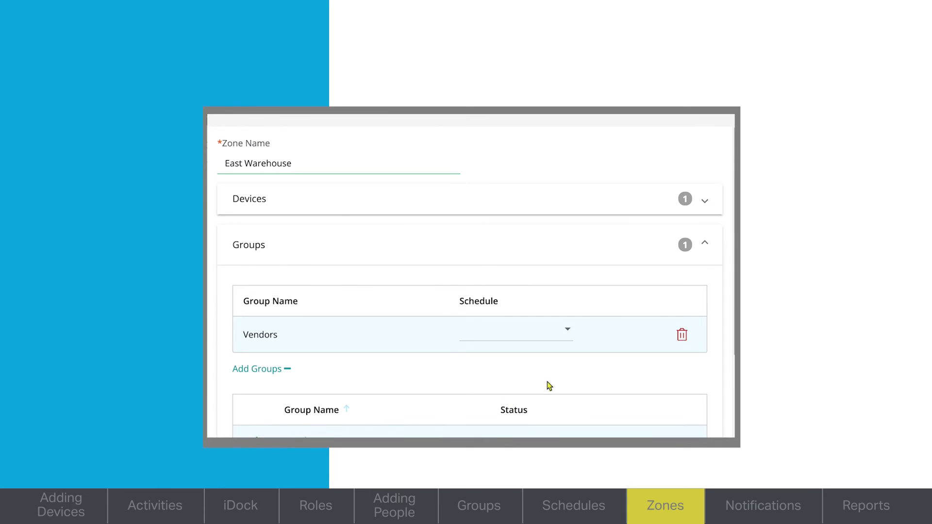
click(569, 330)
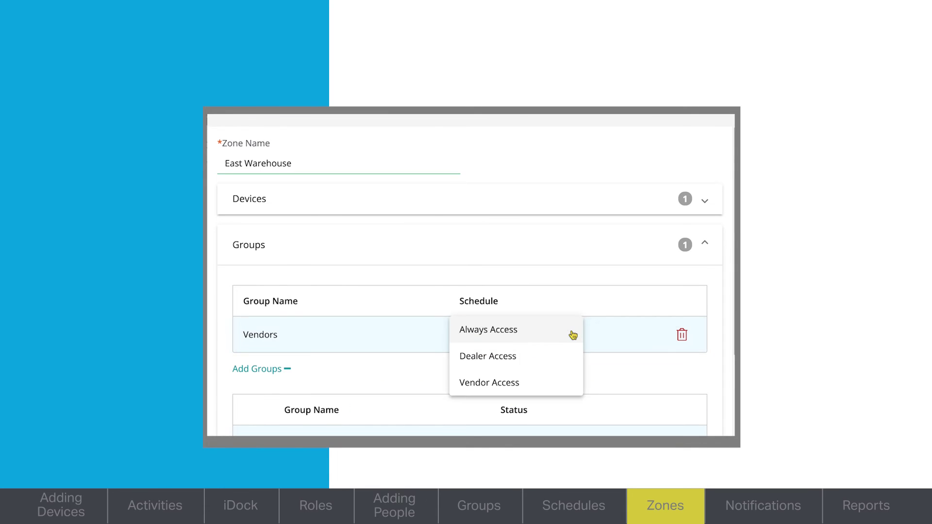
click(522, 362)
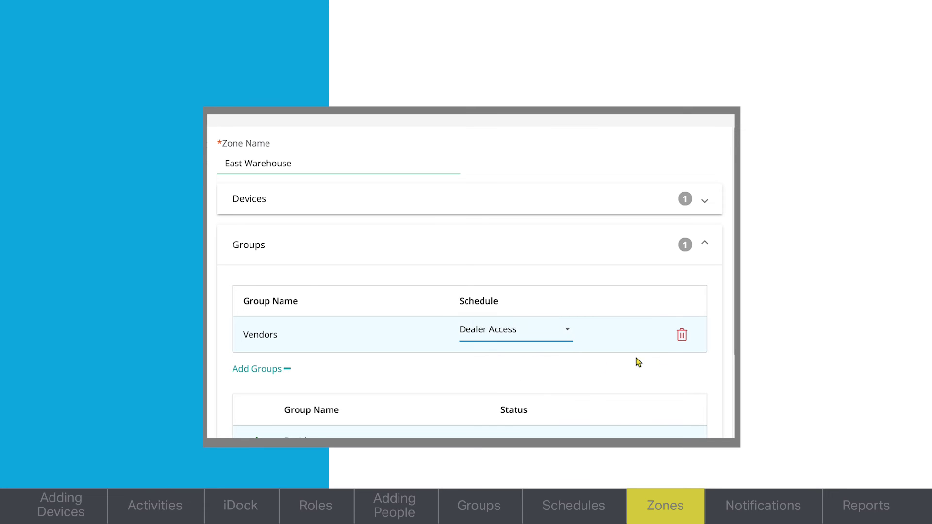
scroll(728, 310, down, 3)
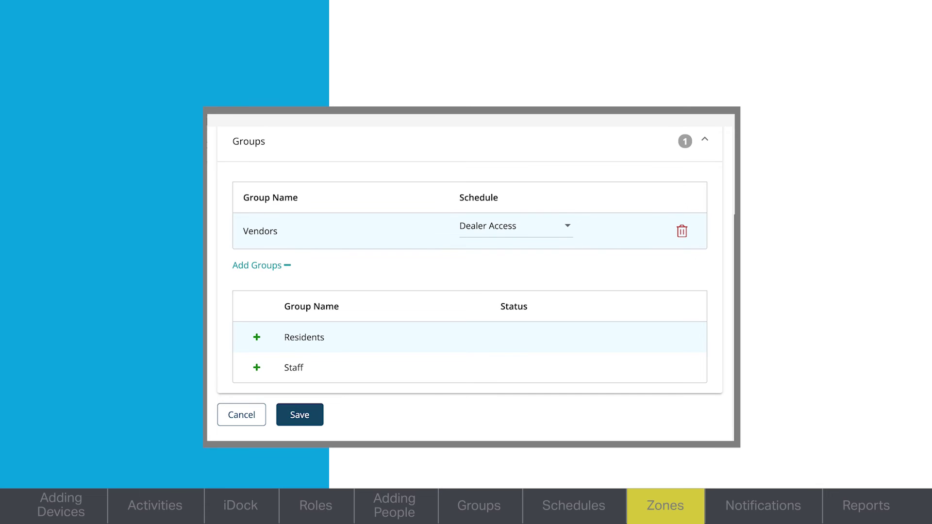
click(296, 419)
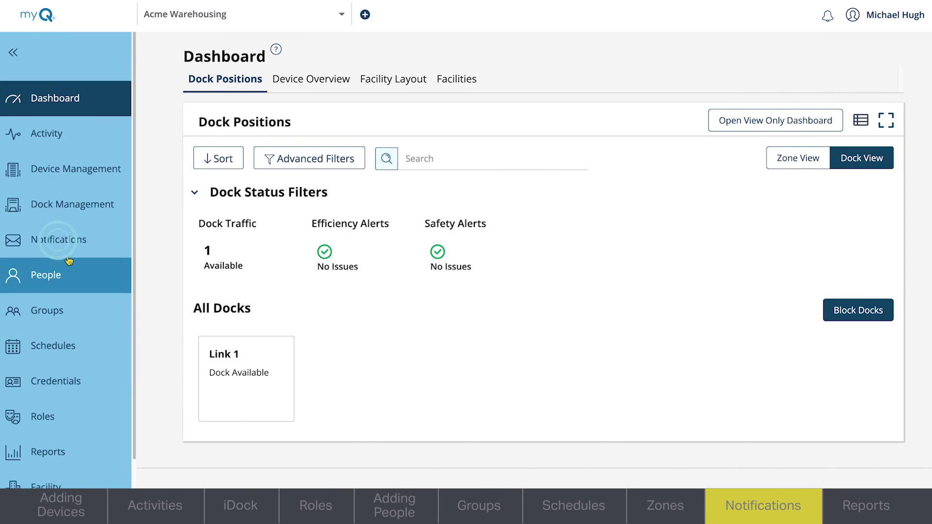
Go to Device Notifications under Notifications and start a new notification
click(70, 253)
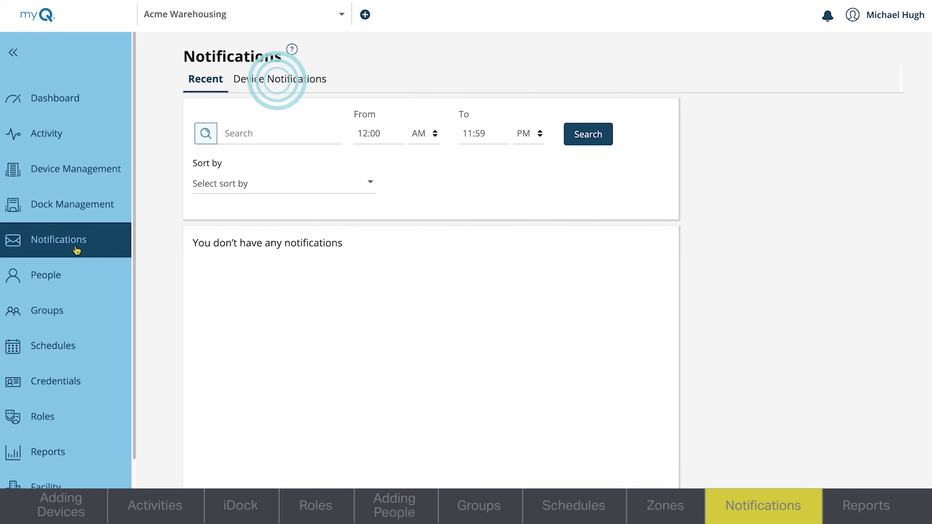
click(279, 82)
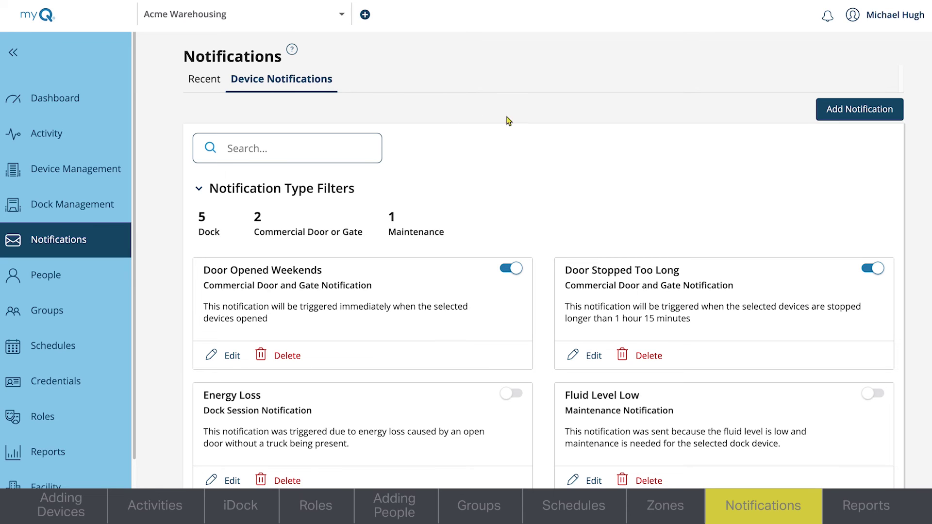
click(841, 120)
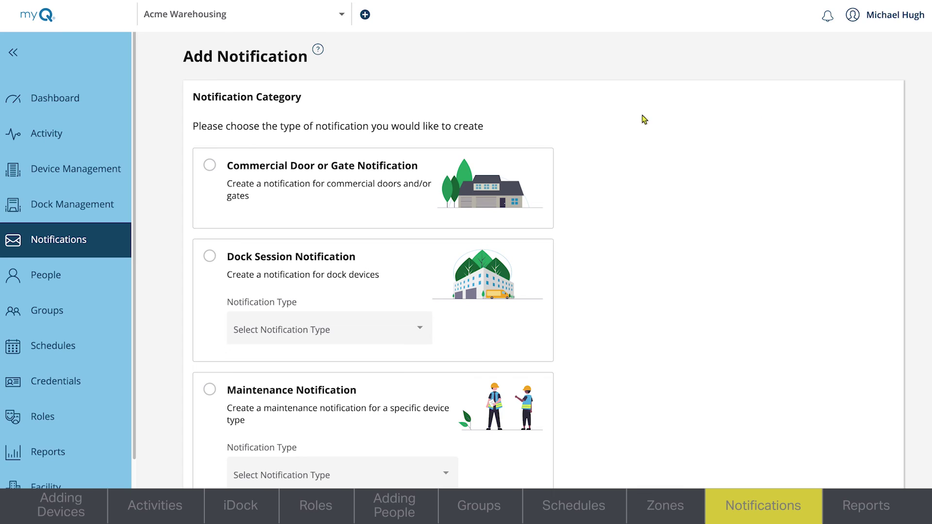
Choose Commercial Door or Gate Notification and begin naming it 'Door One Open'
click(214, 169)
scroll(544, 262, down, 5)
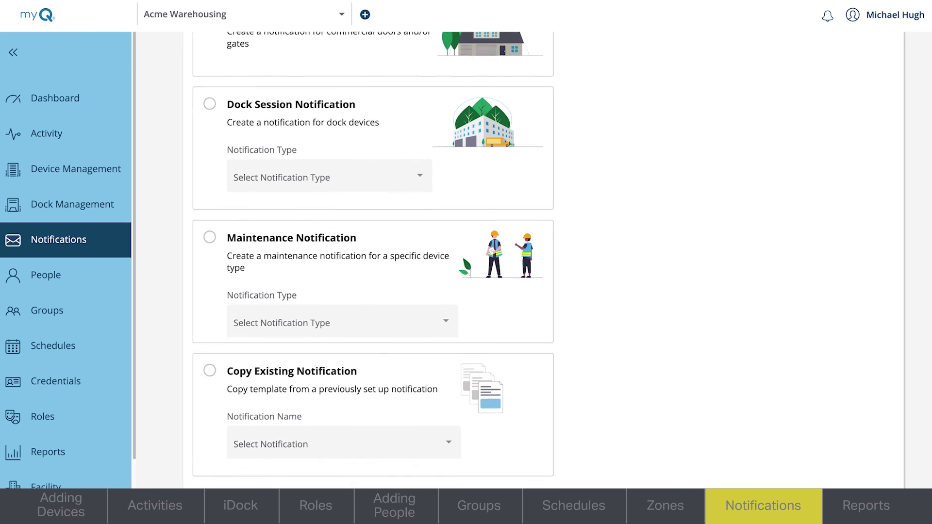
scroll(544, 262, down, 2)
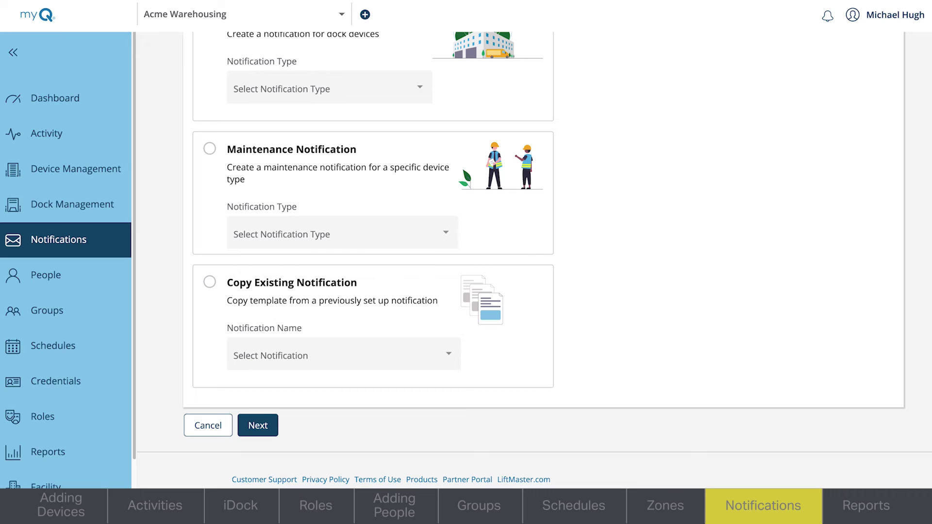
click(257, 426)
click(201, 167)
text(Door One Open)
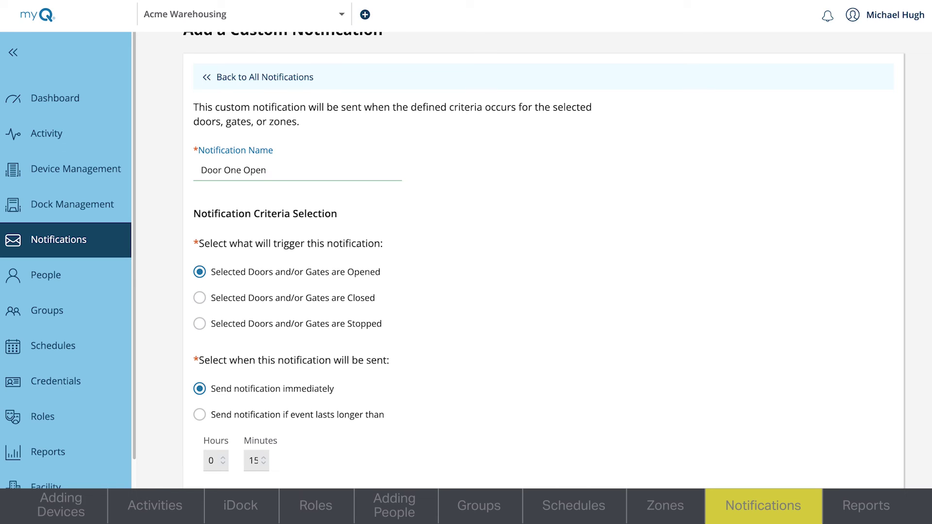
Finish naming the notification and set it to alert only when the door stays open too long
click(201, 220)
click(202, 368)
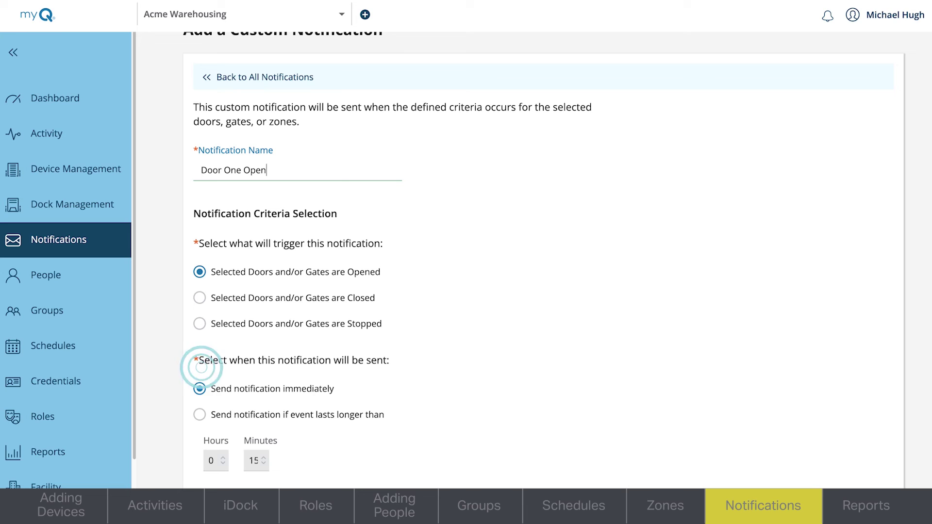
click(200, 414)
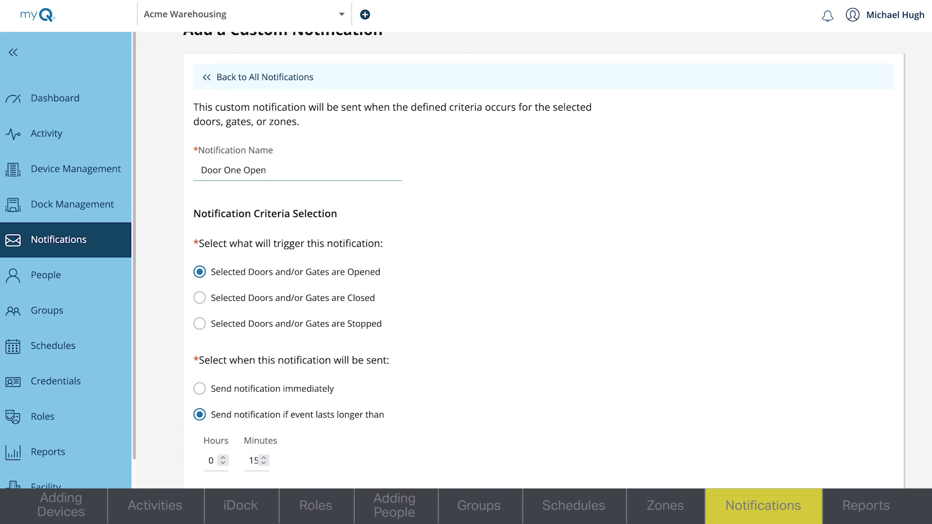
scroll(543, 257, down, 8)
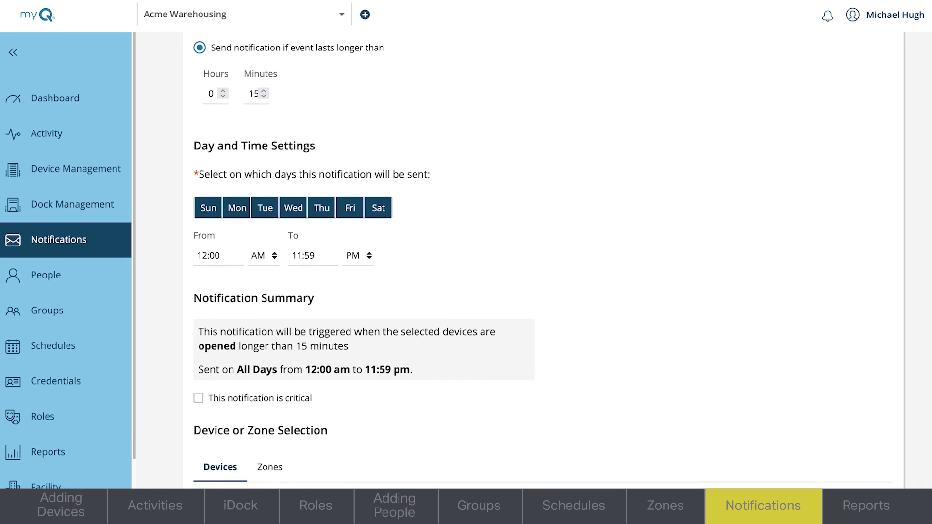
scroll(202, 102, down, 1)
click(201, 102)
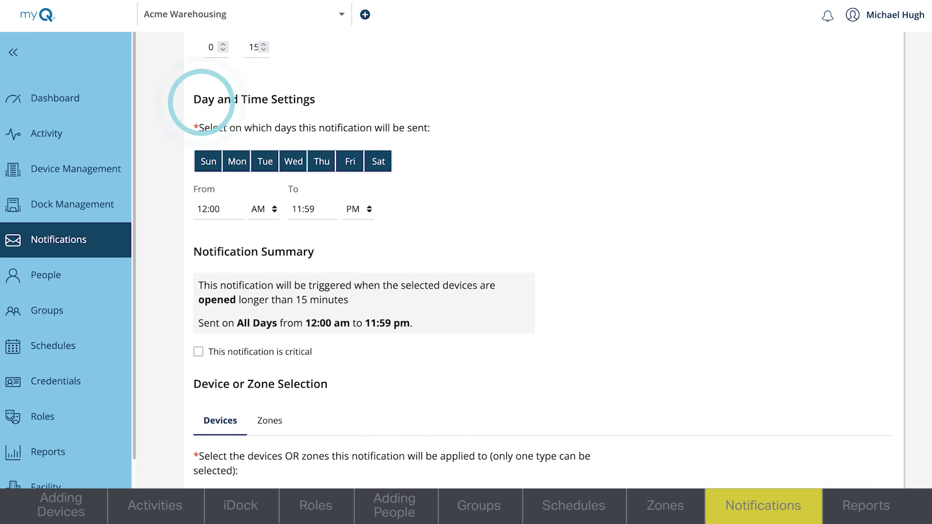
click(201, 263)
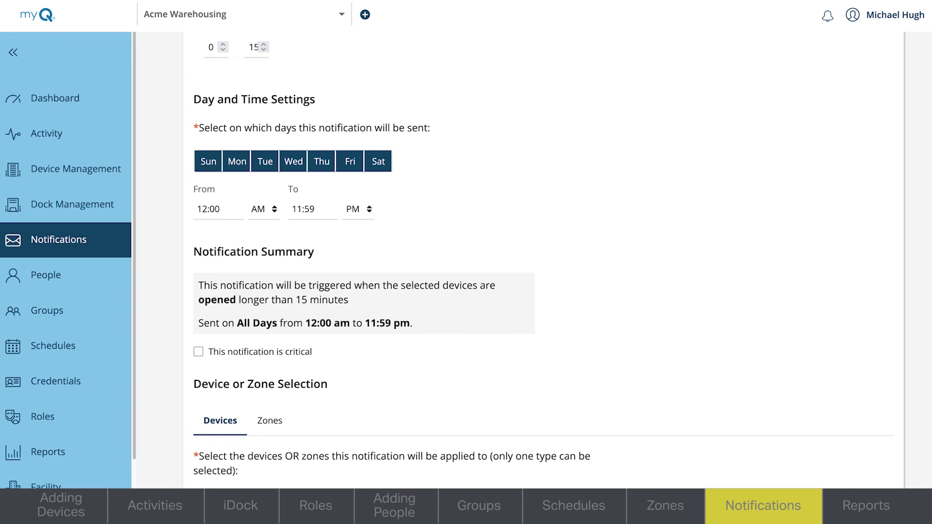
Apply the notification to Door 1 in East Warehouse and select one staff member as recipient
scroll(542, 259, down, 2)
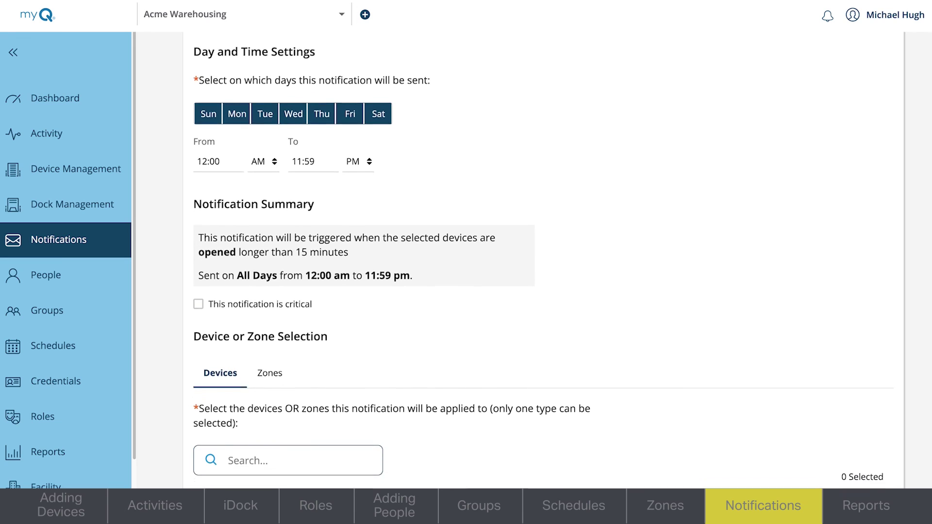
scroll(542, 259, down, 3)
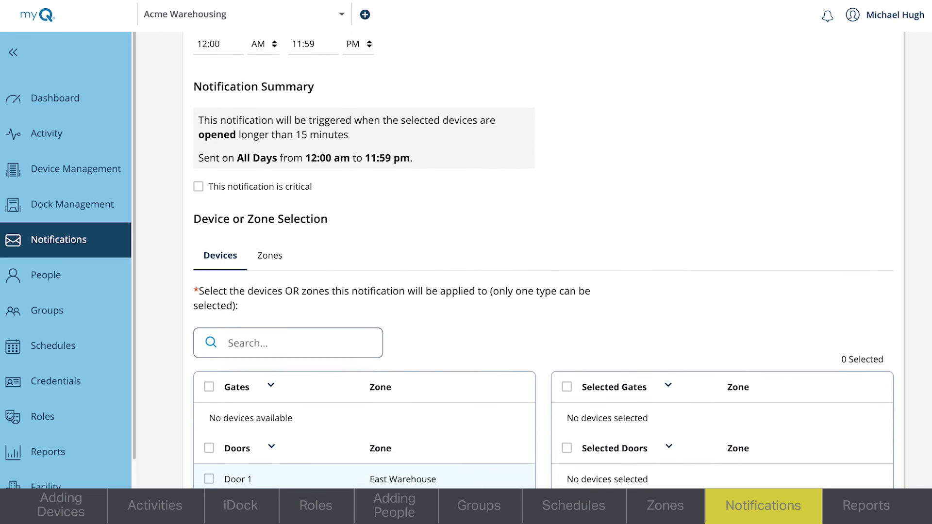
scroll(542, 259, down, 2)
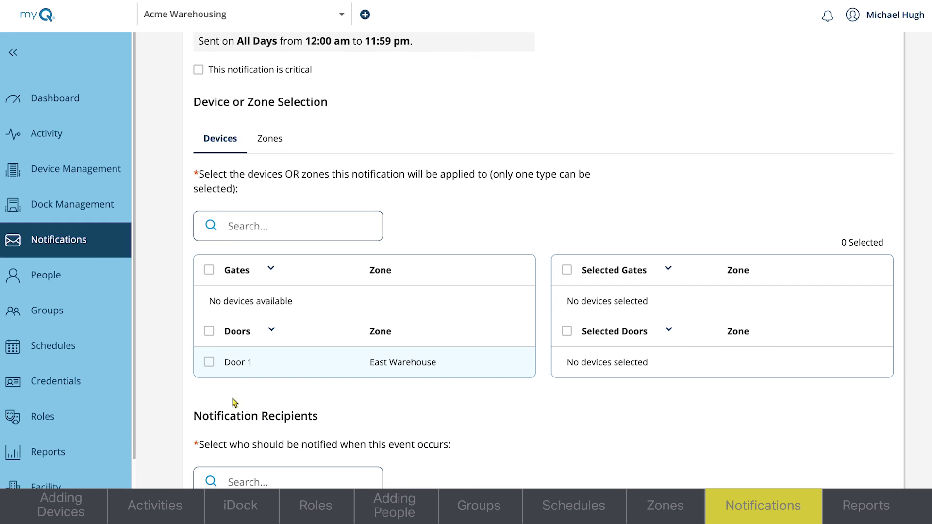
click(208, 363)
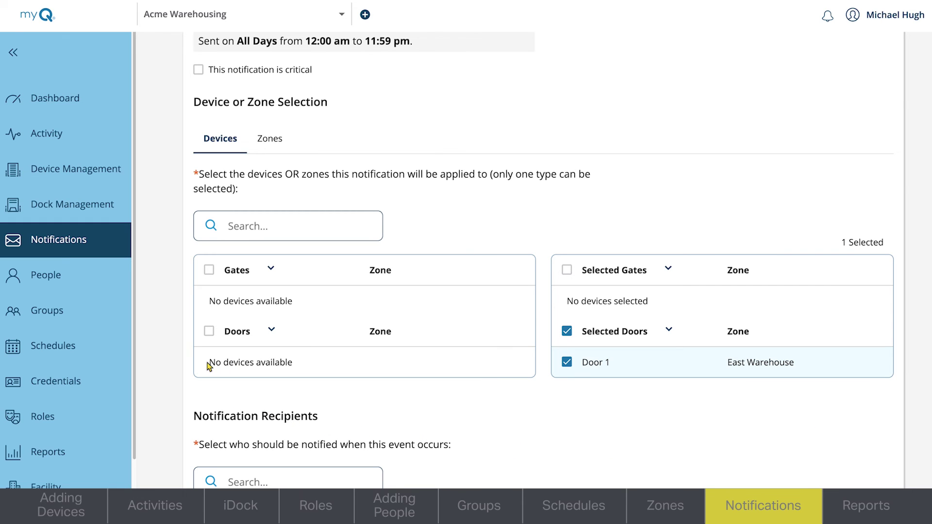
scroll(915, 390, down, 2)
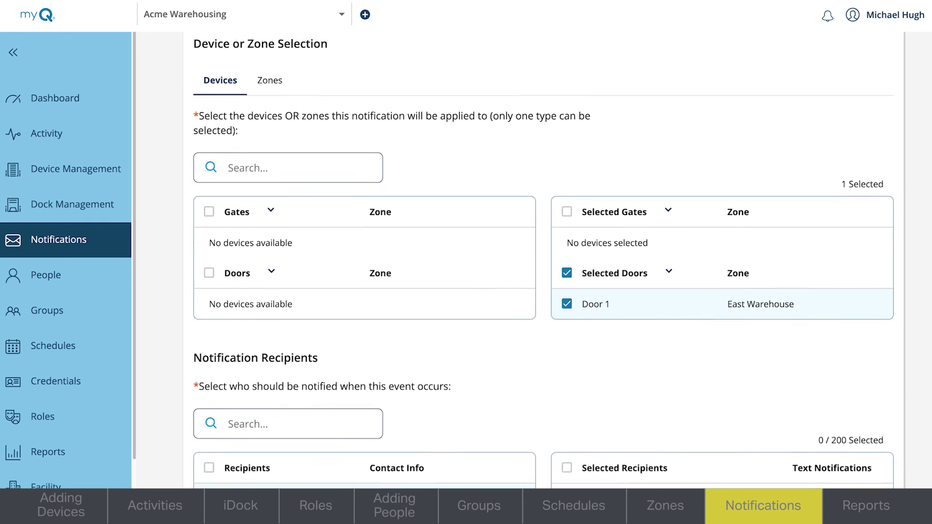
scroll(884, 435, down, 1)
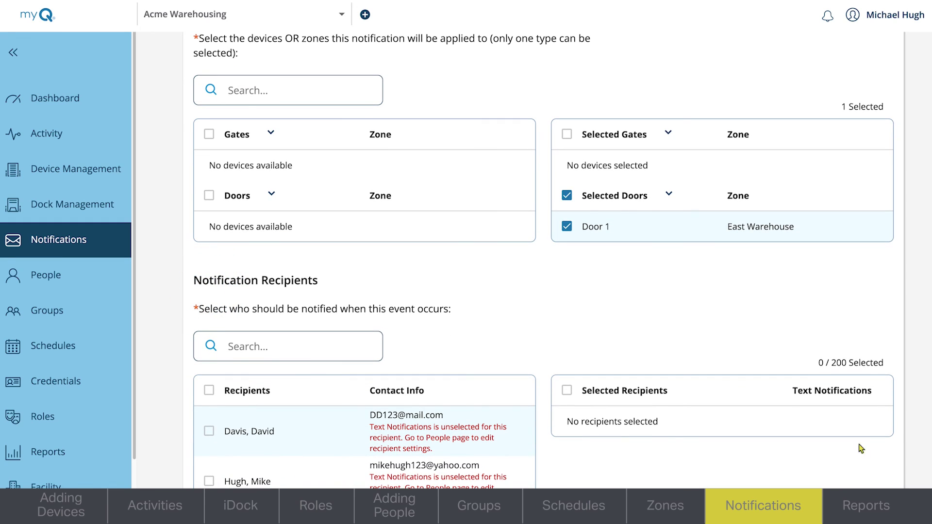
click(209, 481)
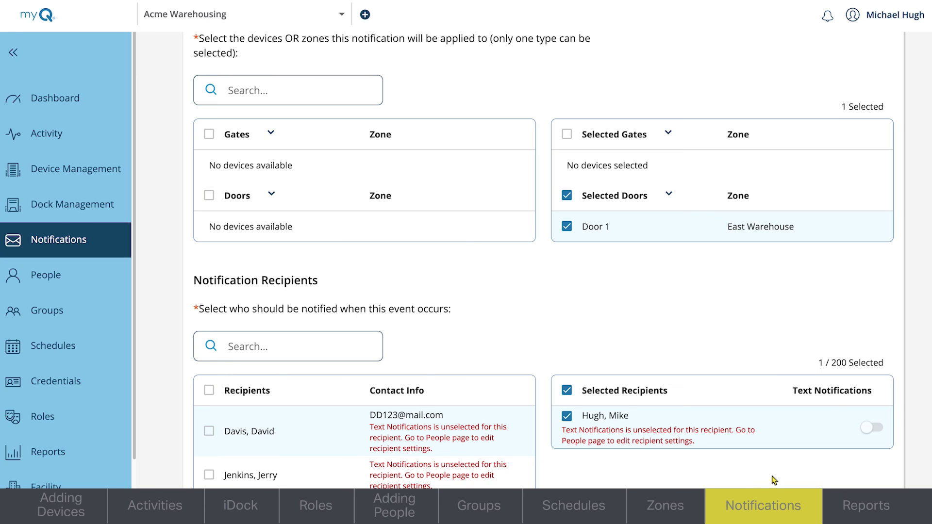
Switch on the Enable Text Notifications feature in Facility Settings from the account menu
click(879, 15)
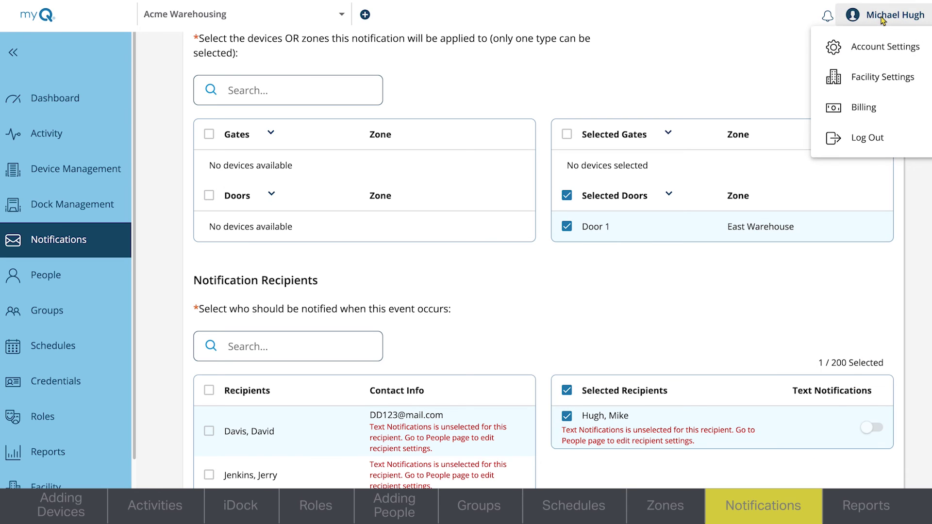
click(866, 79)
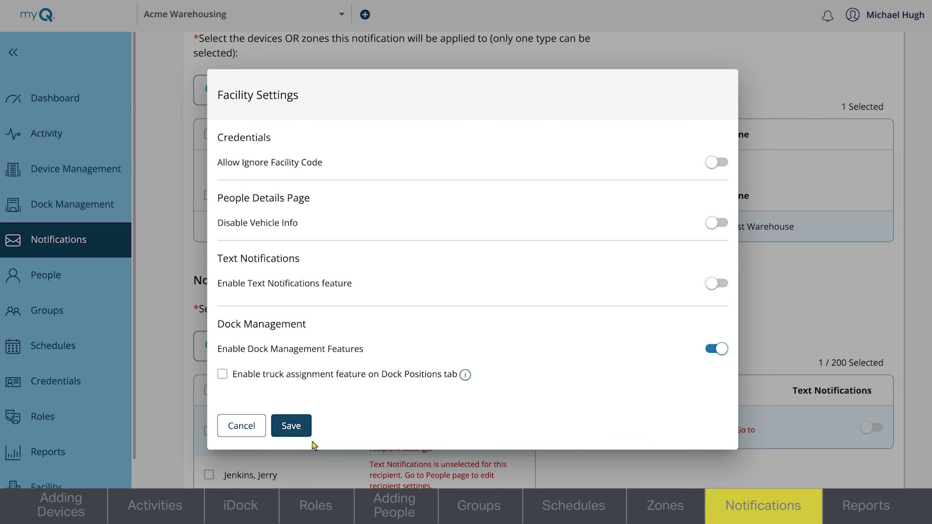
click(718, 284)
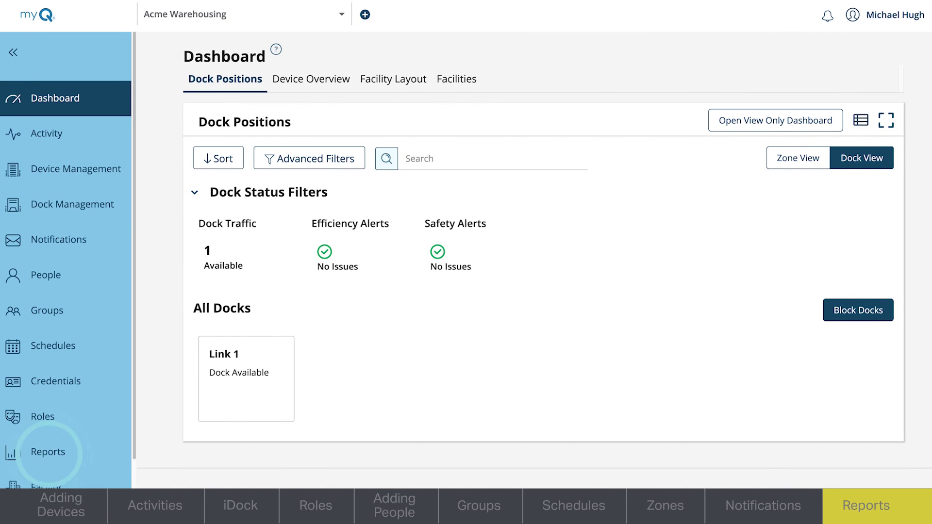
Open the Door Activity report under Reports
click(48, 455)
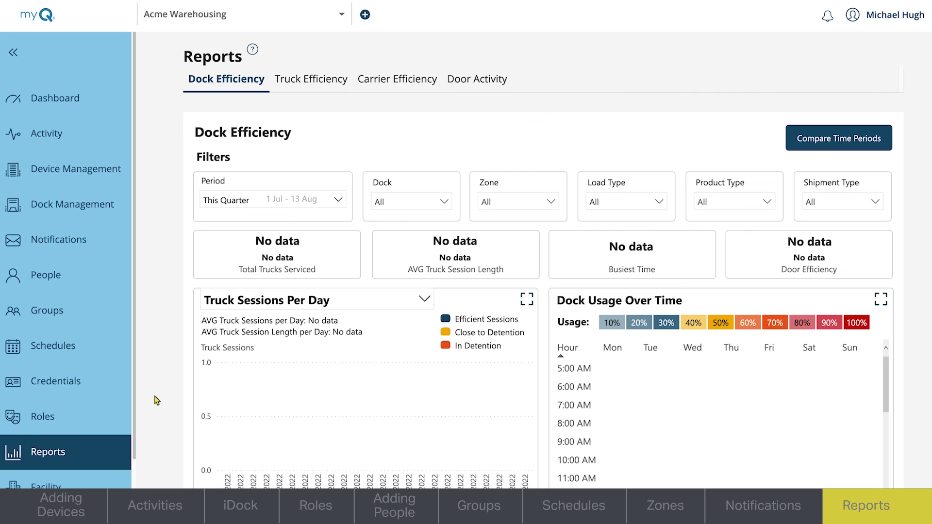
click(476, 87)
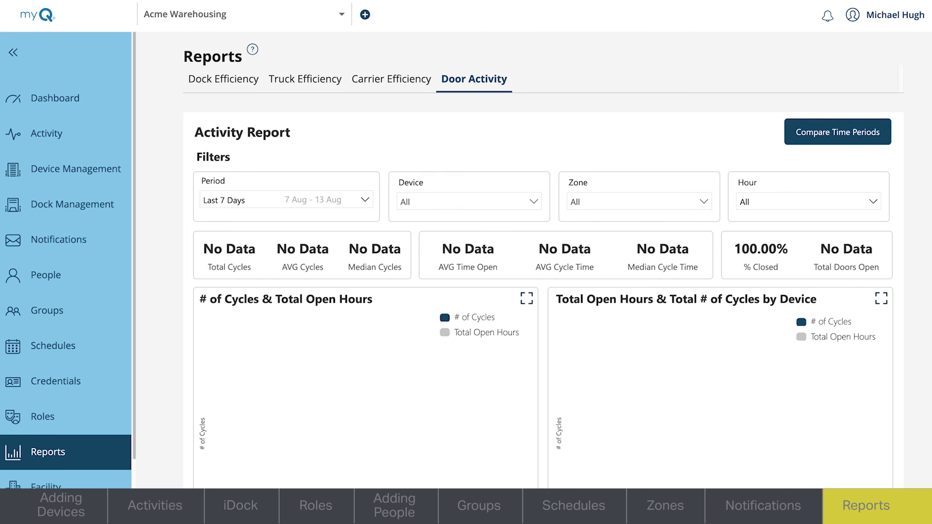
scroll(544, 243, down, 2)
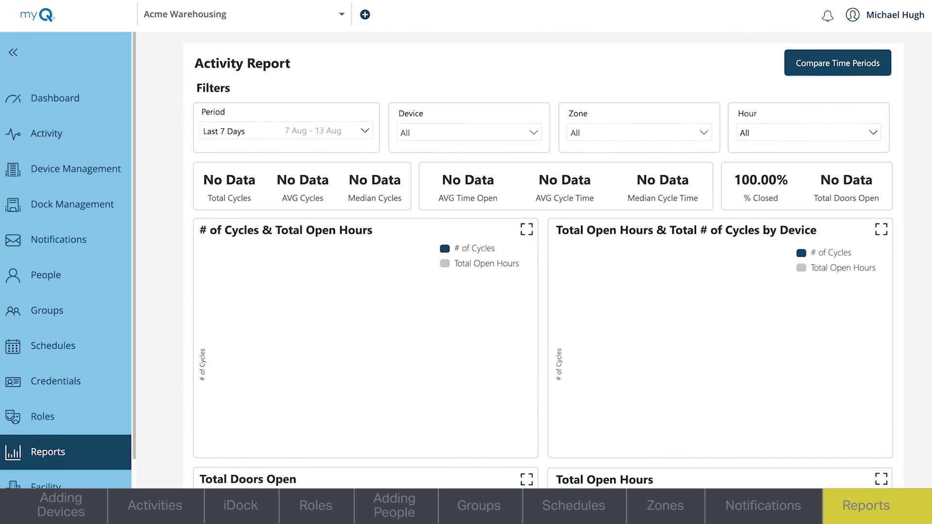
Filter the Door Activity report to This Year, Door 1 and the East Warehouse zone
click(365, 132)
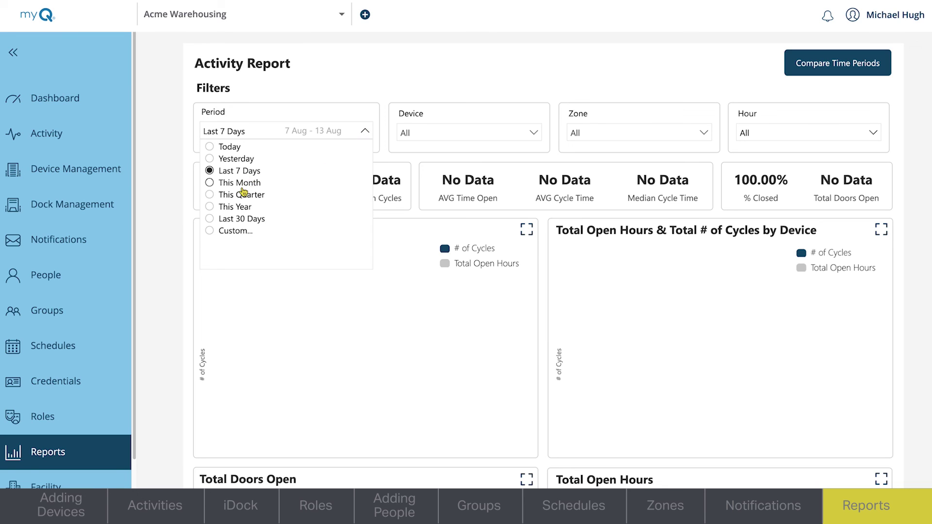
click(239, 207)
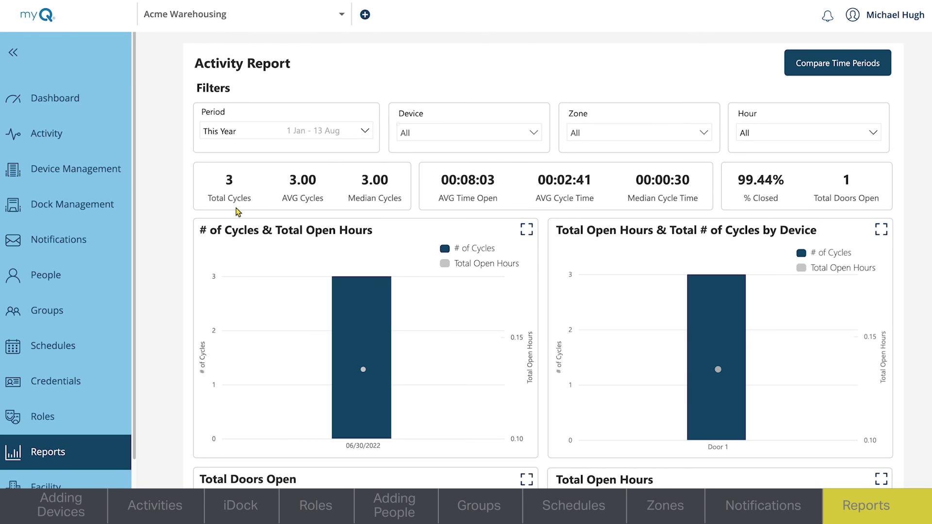
click(534, 133)
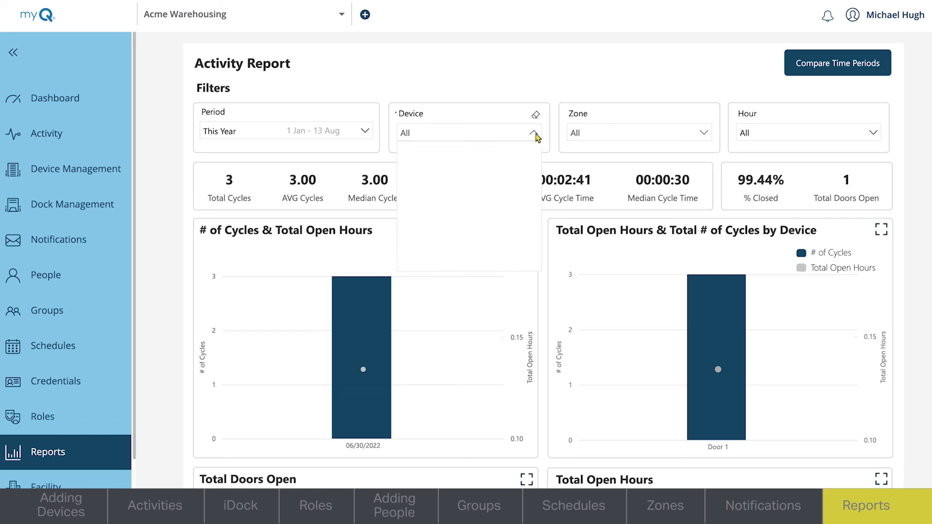
click(517, 163)
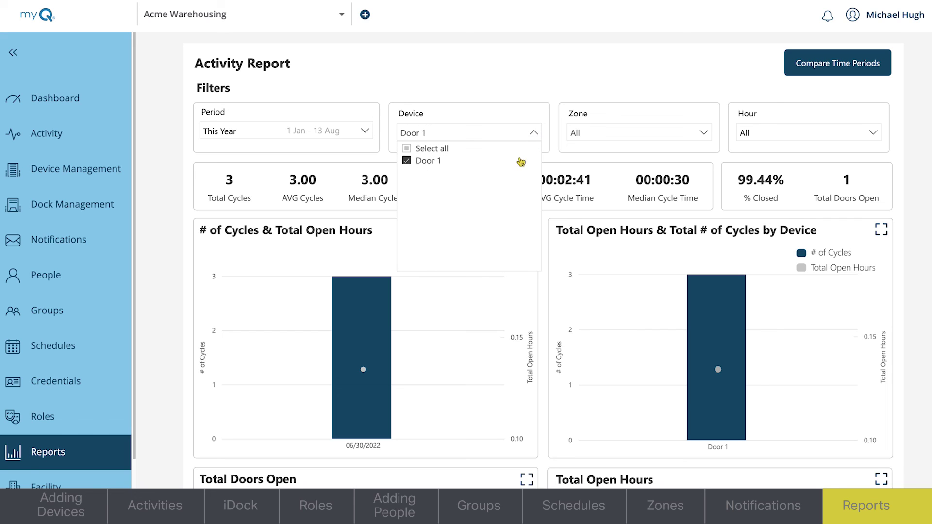
click(705, 133)
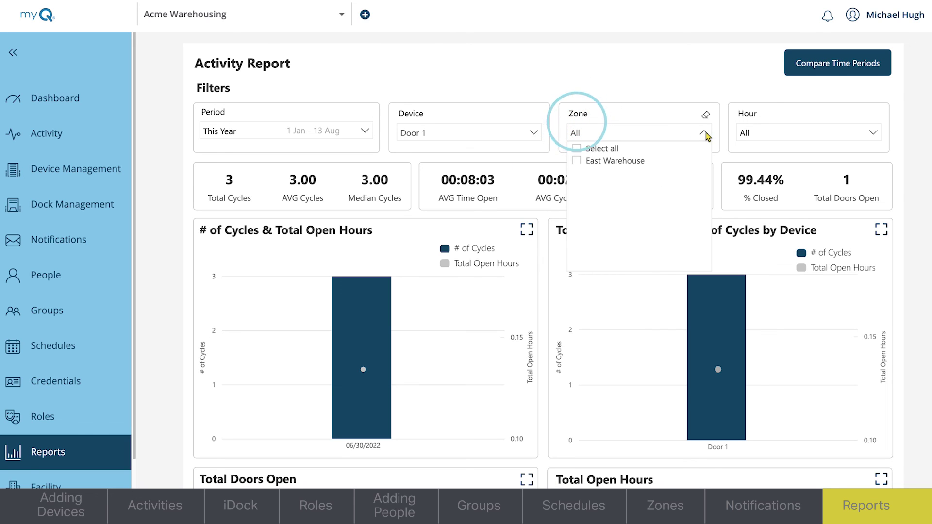
click(664, 168)
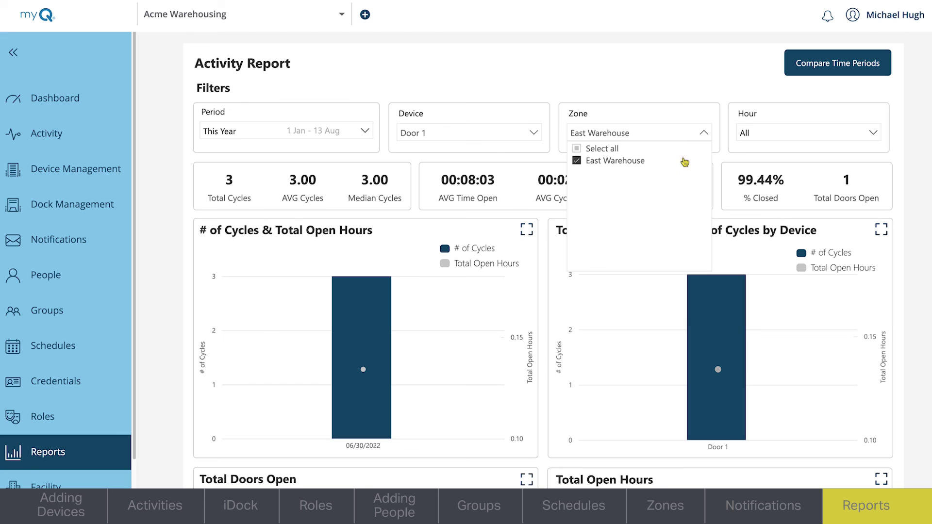
click(866, 134)
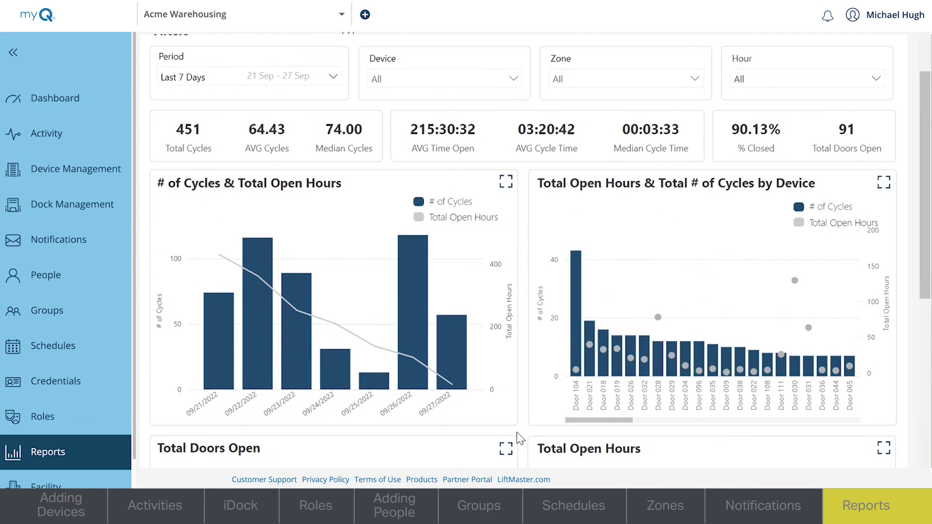
Cross-filter the report to Door 104, clear it, then cross-filter to the 08:00 AM hour
scroll(519, 438, down, 2)
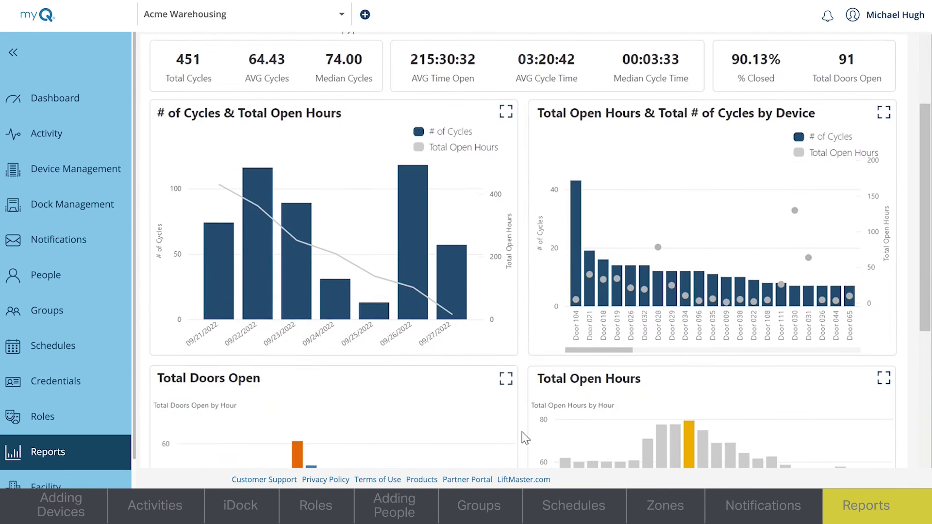
click(577, 289)
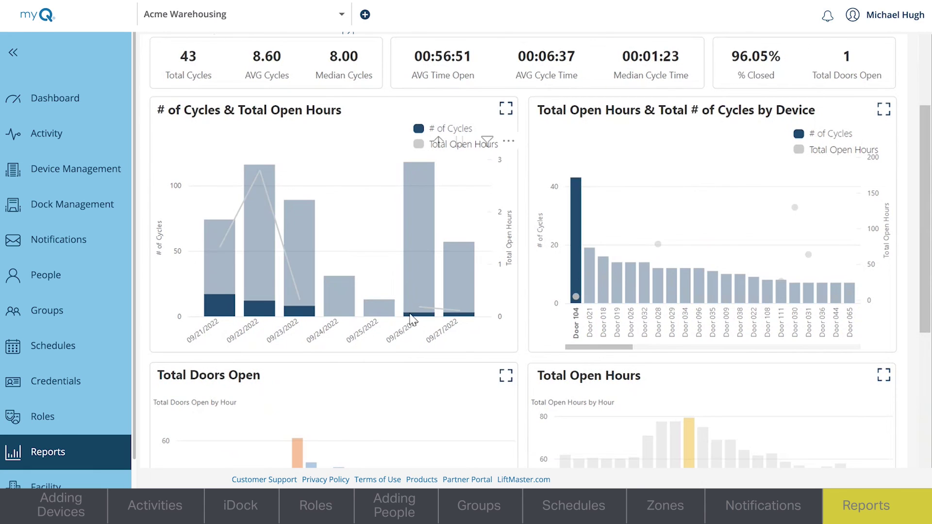
mouse_move(216, 312)
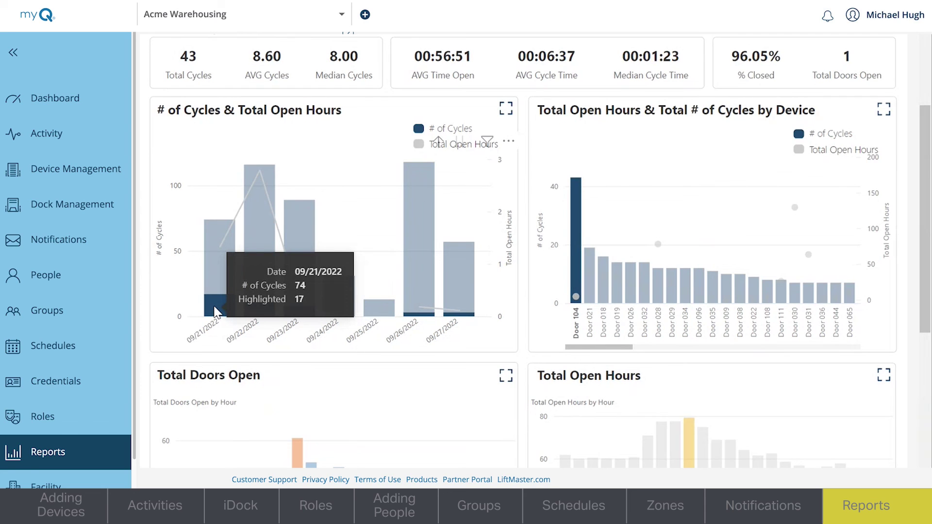
click(553, 118)
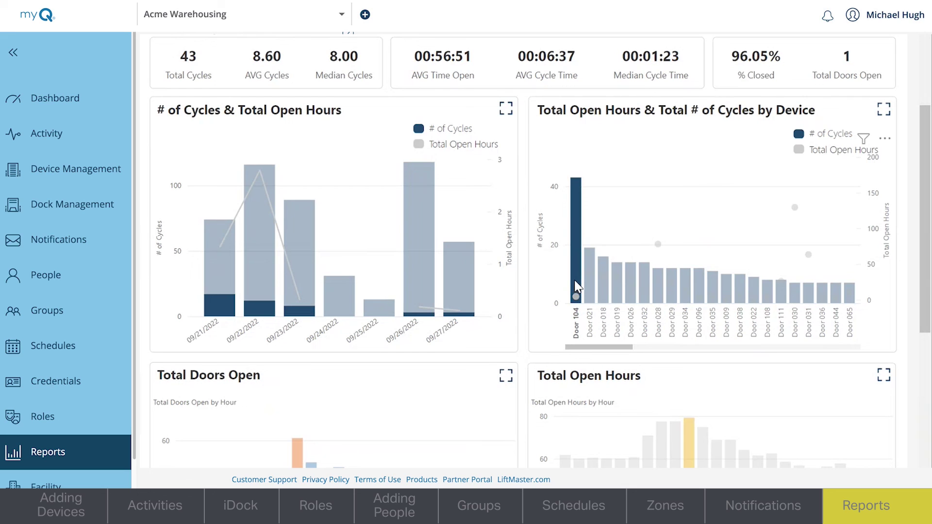
click(579, 285)
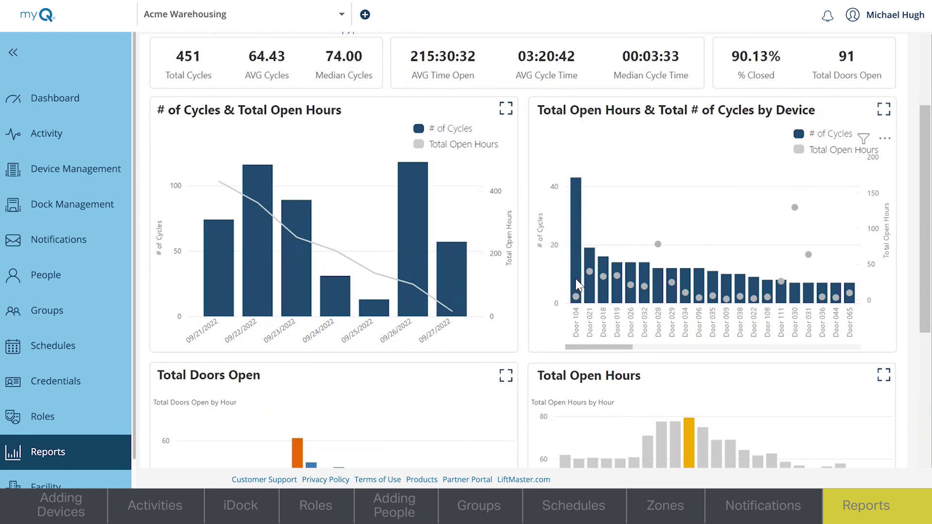
scroll(522, 347, down, 5)
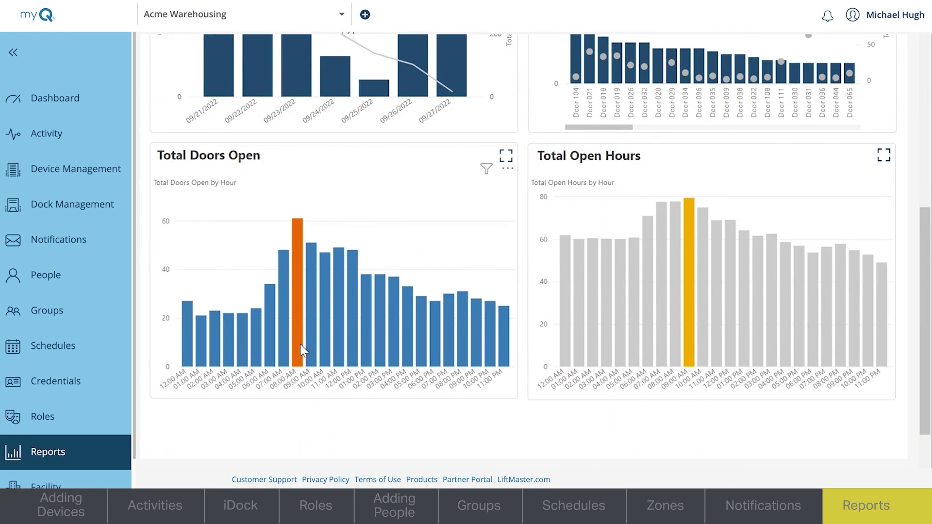
click(301, 349)
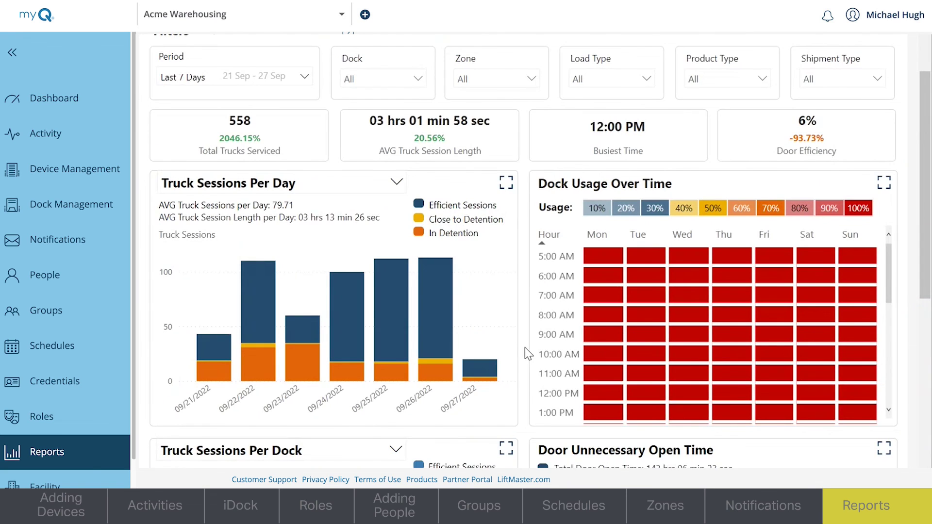
Expand the Truck Sessions Per Dock chart and inspect Dock 074's 79 sessions
scroll(526, 347, down, 5)
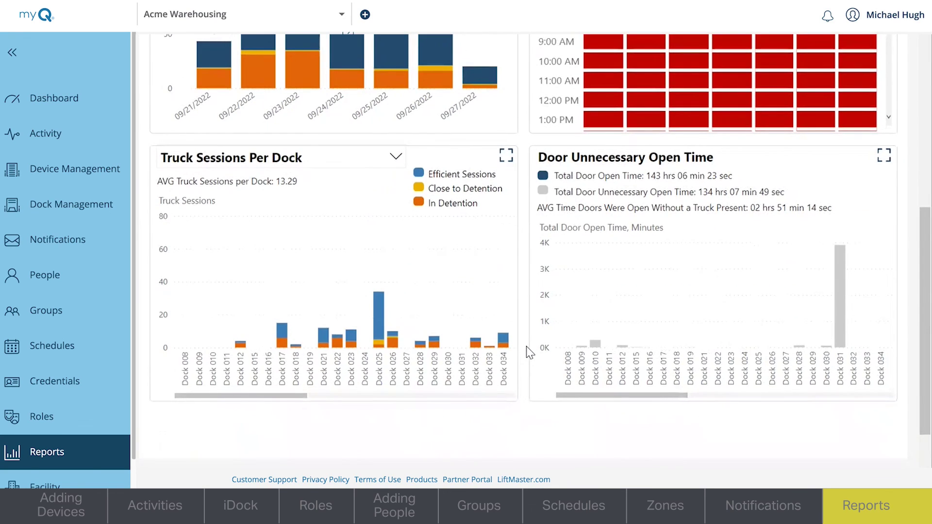
click(506, 155)
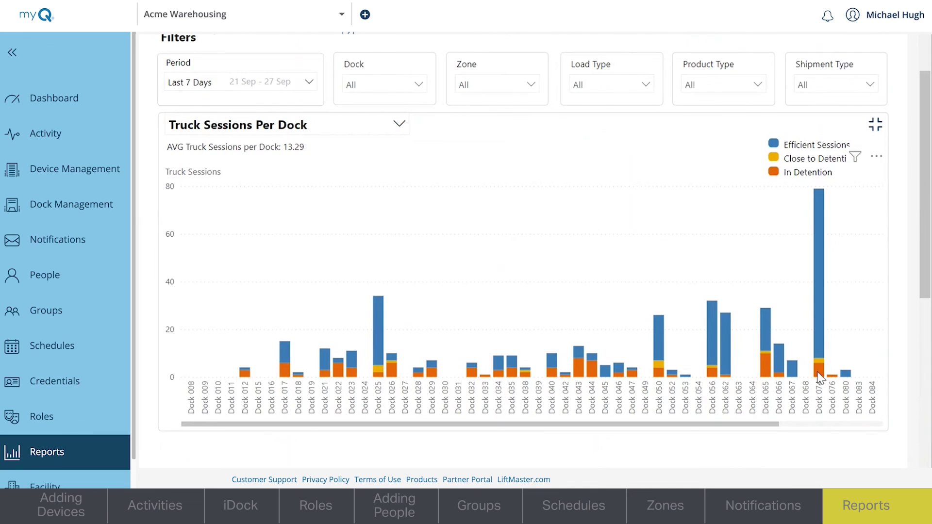
mouse_move(818, 377)
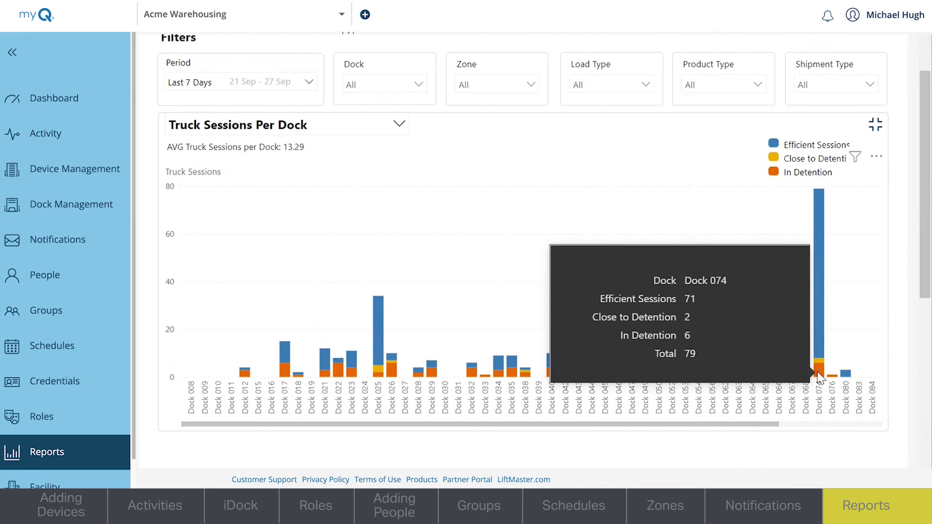